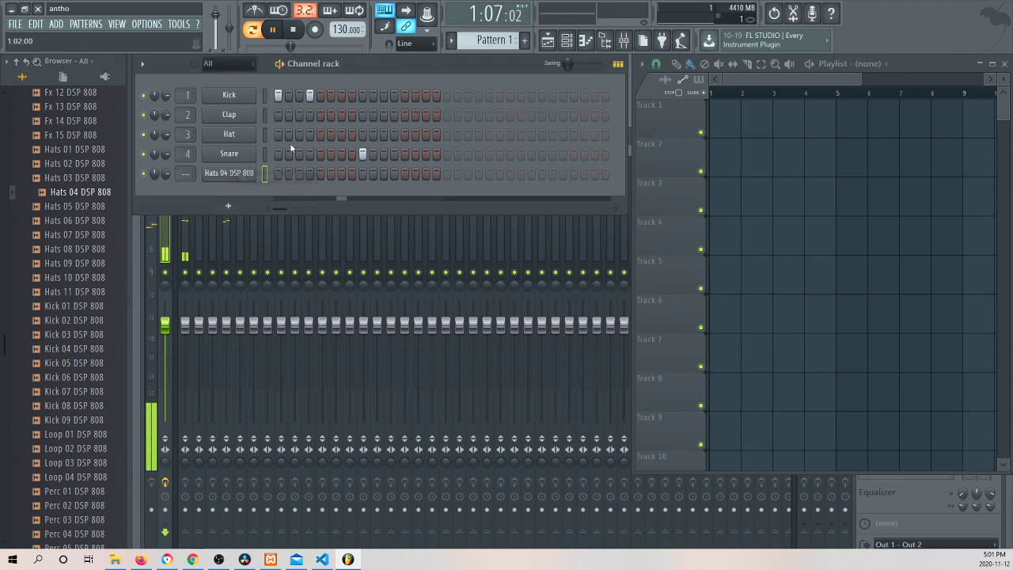
Place a hit on step 13 of the Hats 04 DSP 808 channel
click(405, 173)
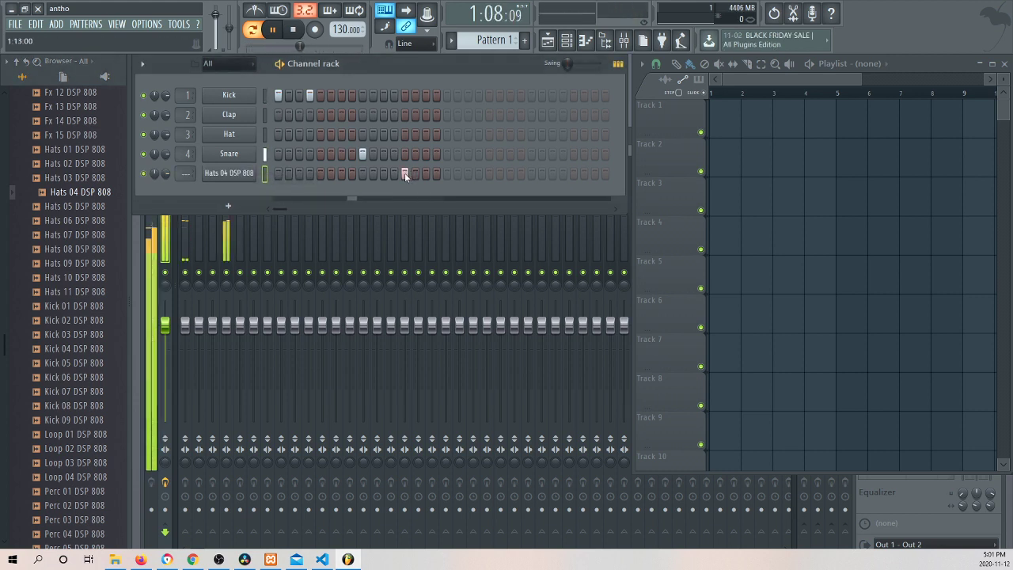
scroll(111, 192, up, 6)
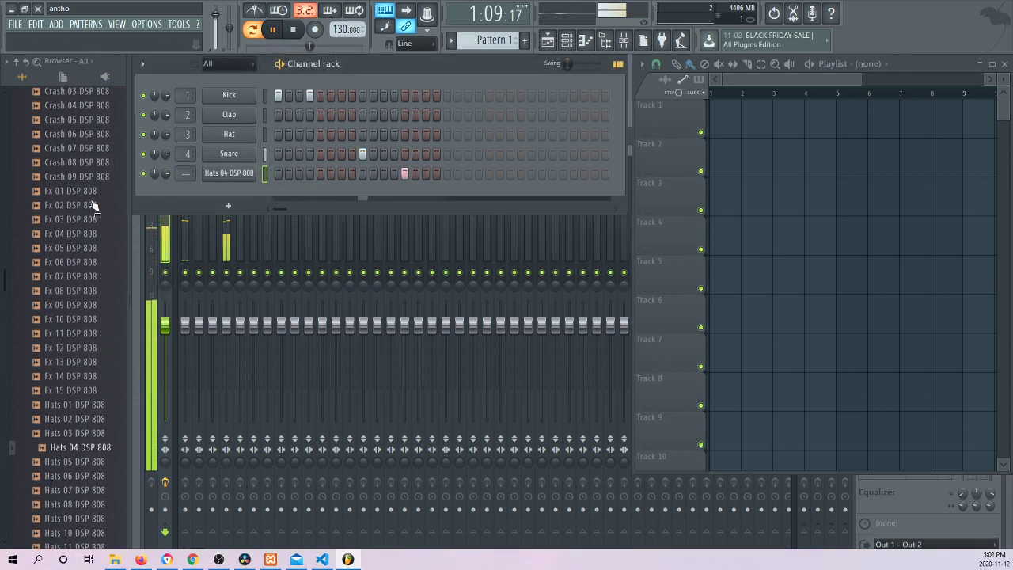
click(405, 172)
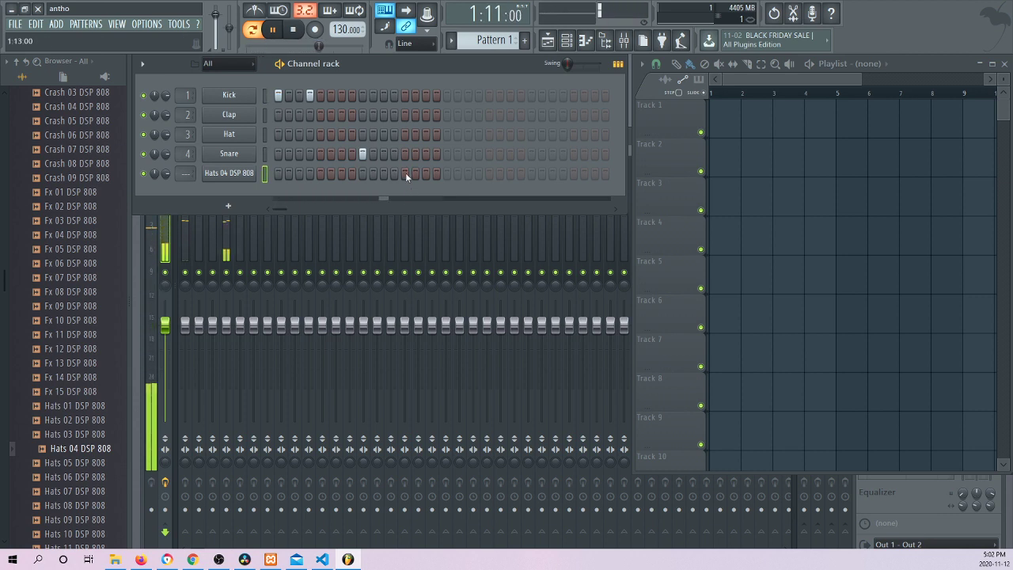
click(404, 173)
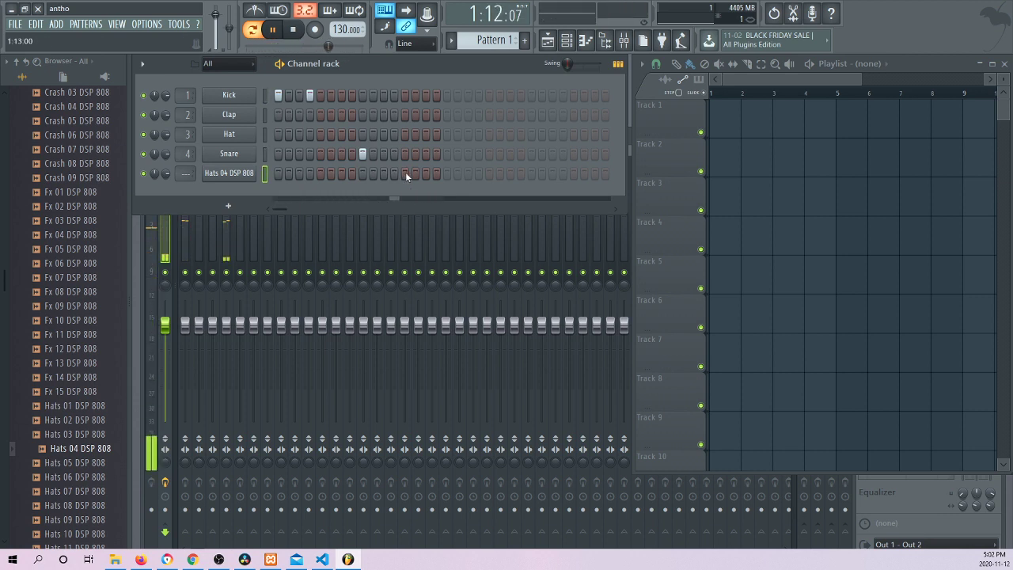
Audition samples and add 808 Kick 05 DSP 808 as a new channel above Kick, with a hit on step 1
click(79, 163)
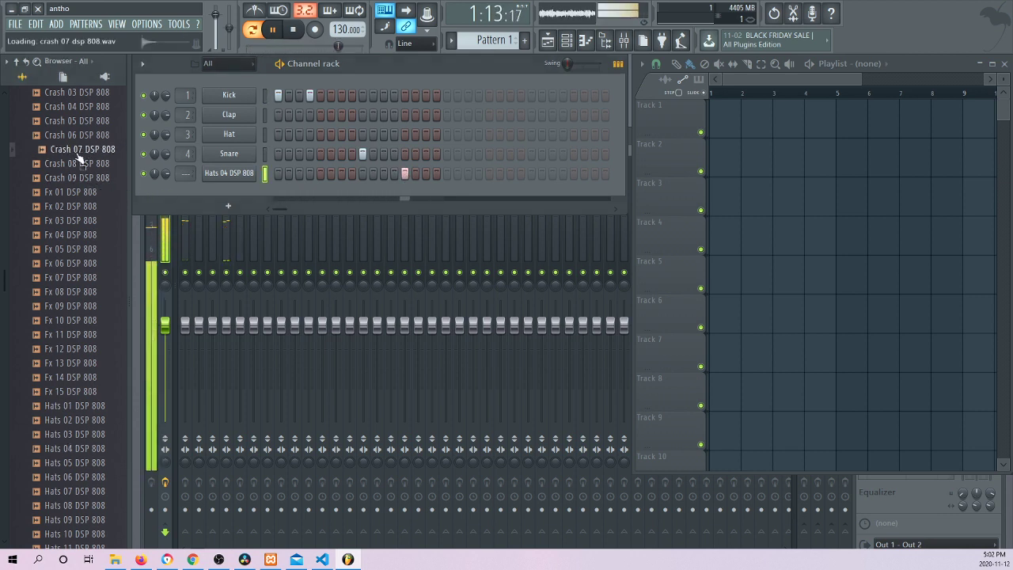
scroll(82, 171, up, 6)
click(83, 179)
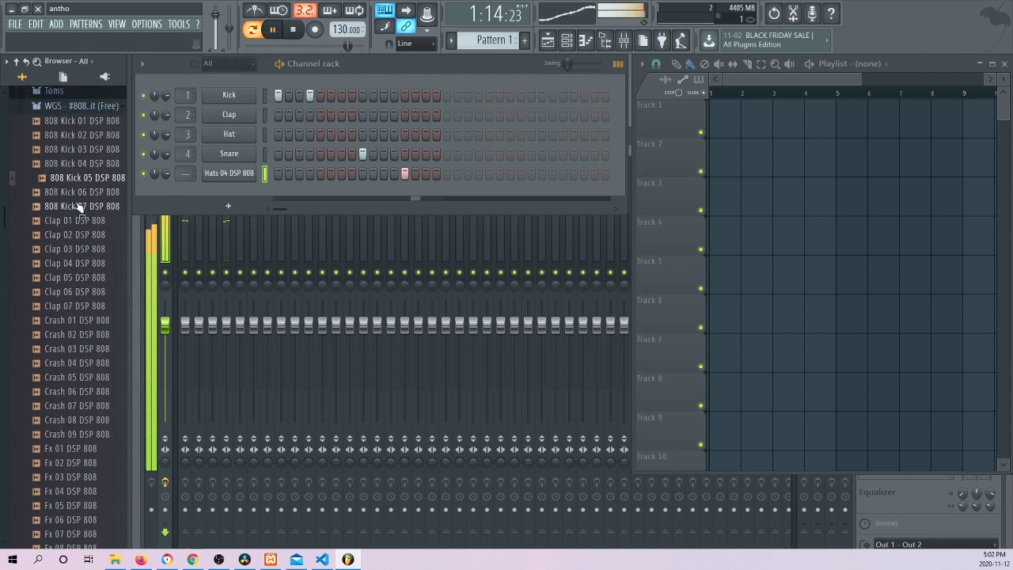
drag(76, 180, 215, 85)
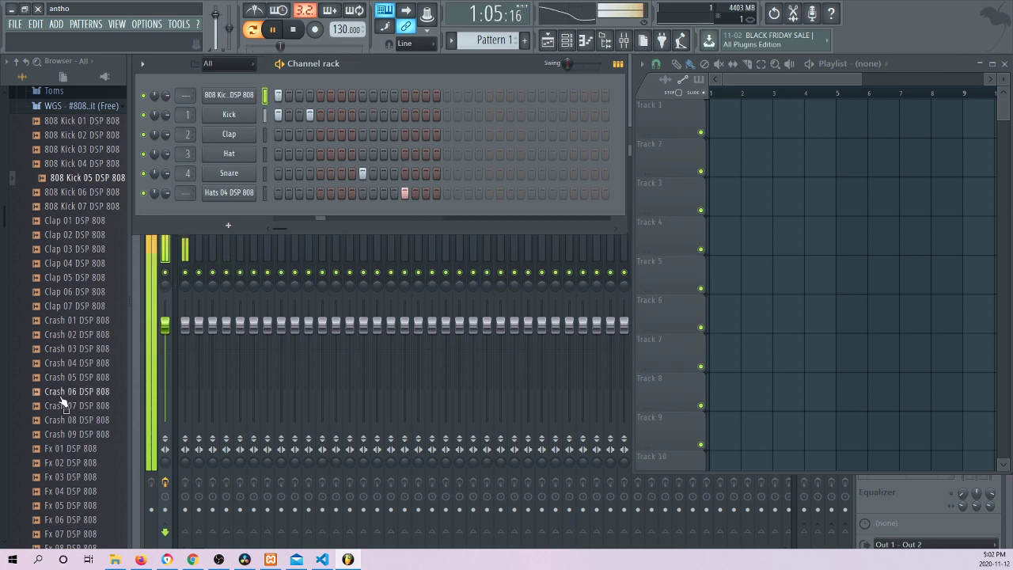
Add Hats 09 DSP 808 as a new channel below Hats 04 and place its only hit on step 1
scroll(84, 293, down, 8)
click(79, 432)
drag(79, 433, 229, 214)
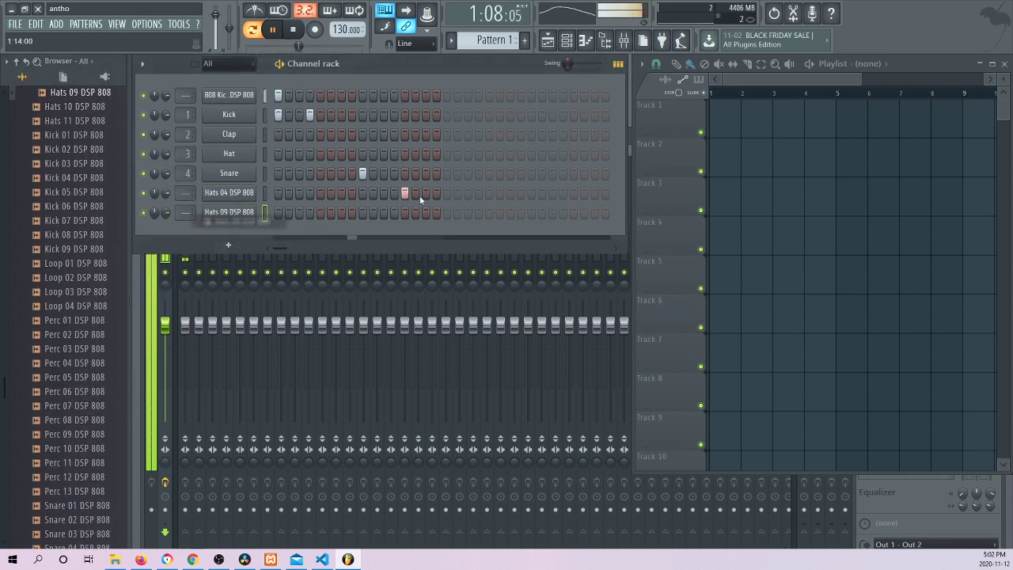
click(327, 212)
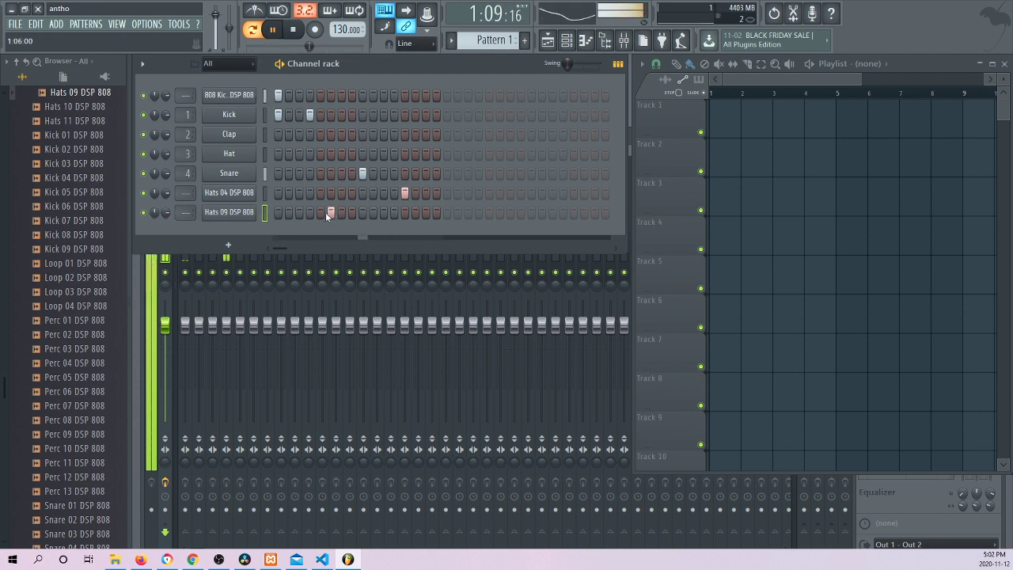
click(326, 213)
click(281, 213)
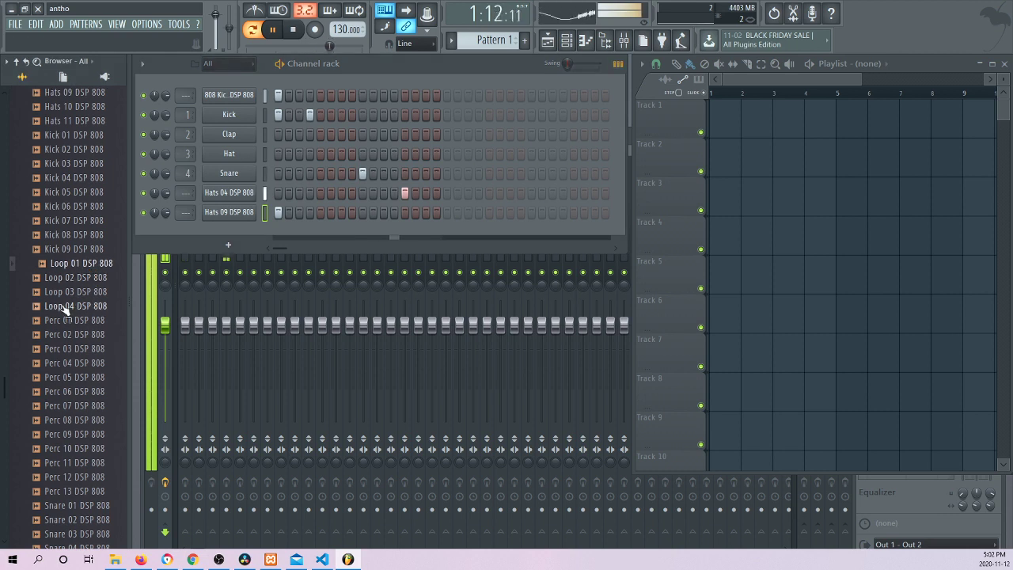
Replace the Kick channel's sample with Kick 07 DSP 808 and the Snare channel's sample with Snare 11 DSP 808
click(64, 223)
drag(79, 226, 234, 116)
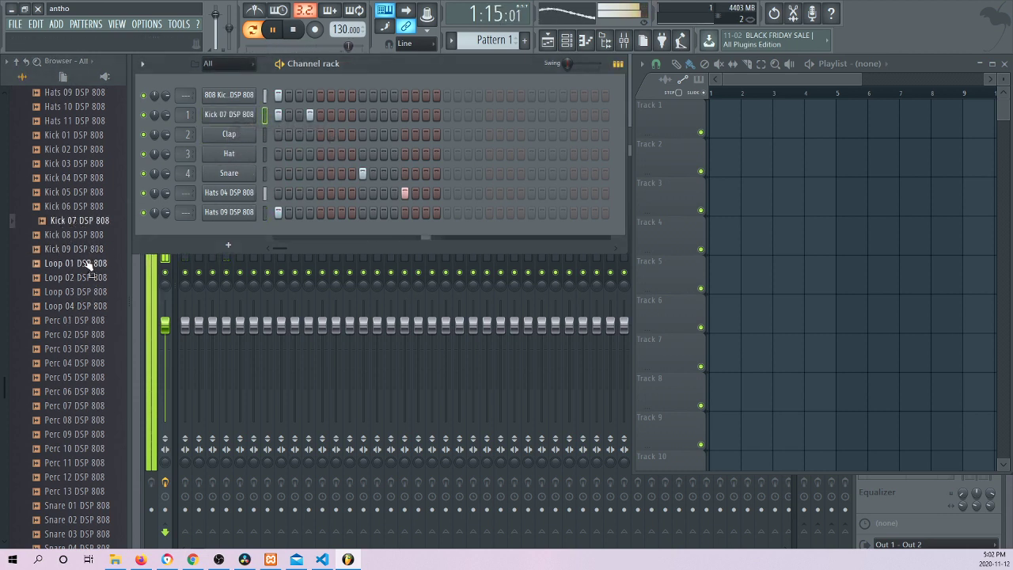
scroll(87, 334, down, 6)
click(75, 392)
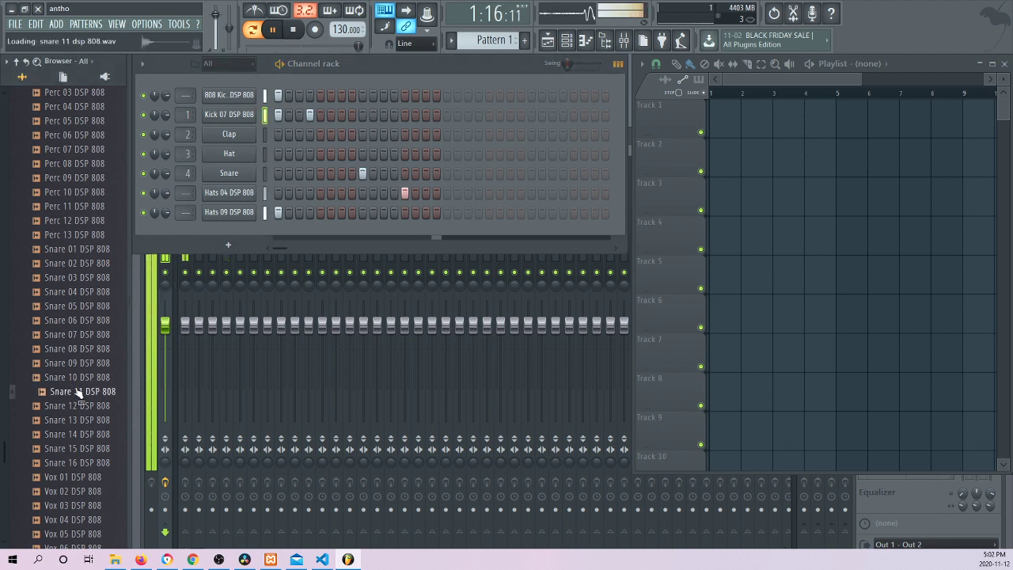
drag(78, 393, 237, 174)
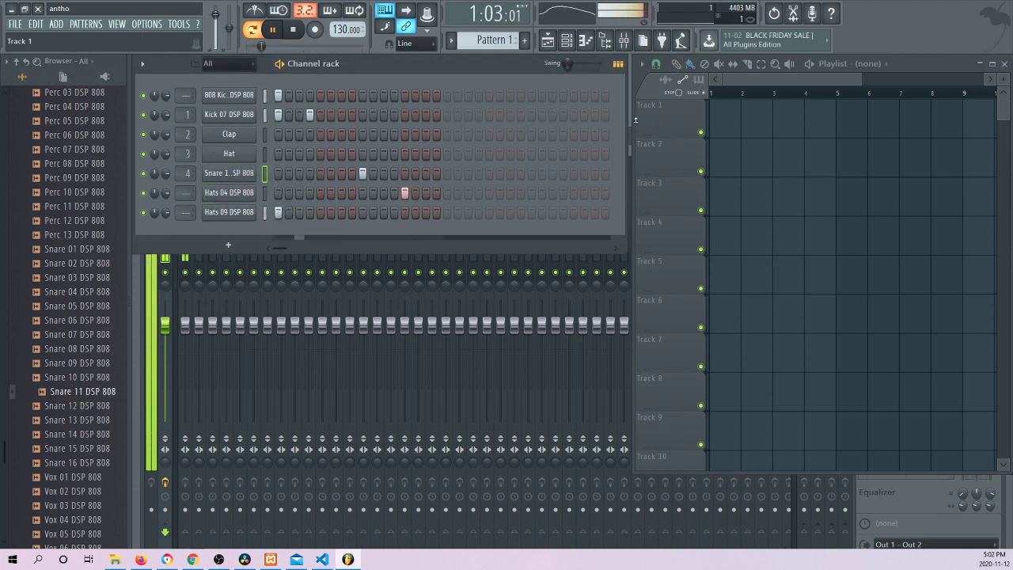
Widen the playlist window and paint Pattern 1 clips across bars 1 to 8 of Track 1
drag(634, 120, 395, 124)
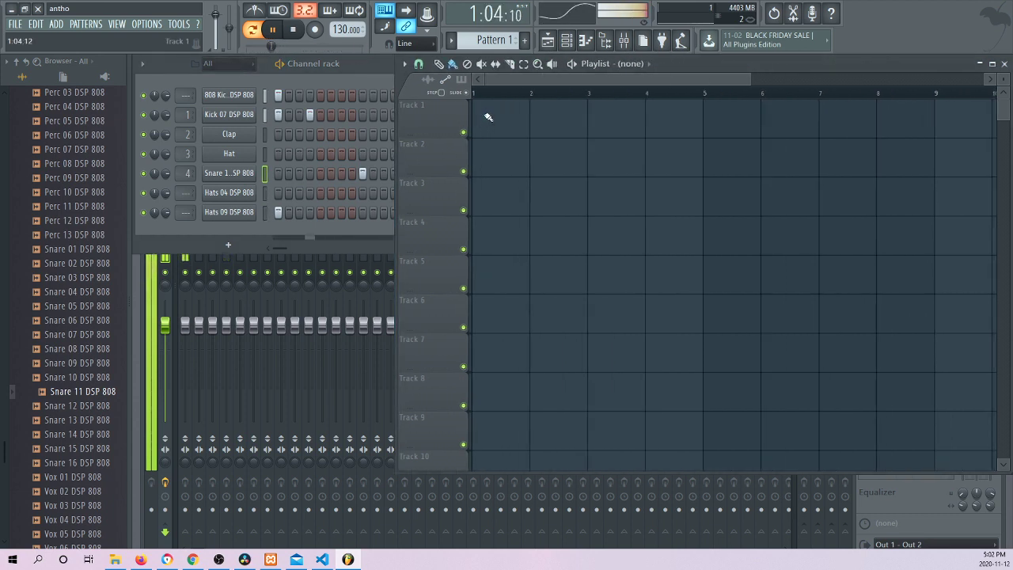
drag(753, 75, 781, 76)
drag(481, 118, 771, 124)
right_click(781, 131)
right_click(762, 126)
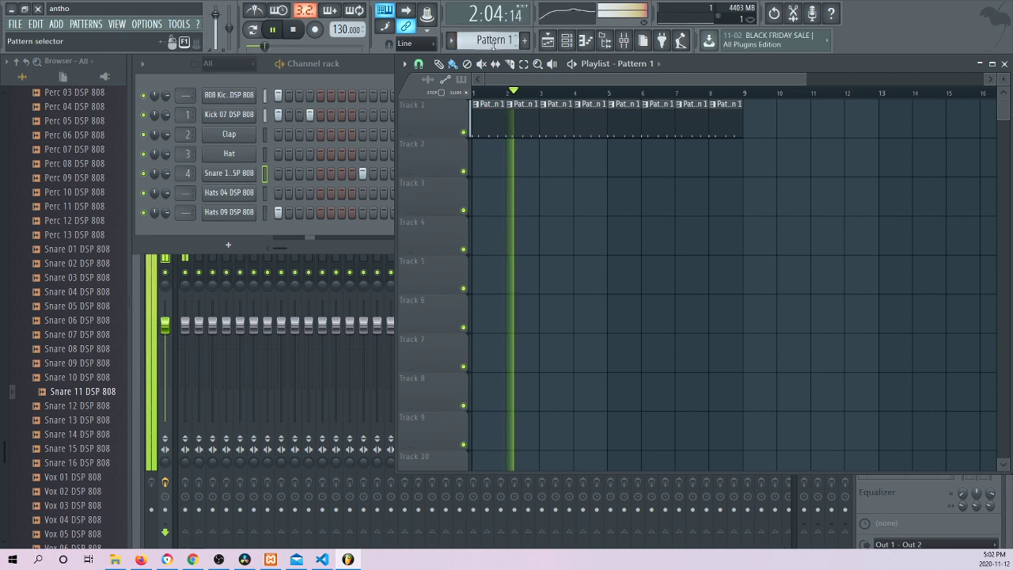
Switch to the empty Pattern 2, stop playback and add a Nexus instrument channel
drag(494, 40, 494, 32)
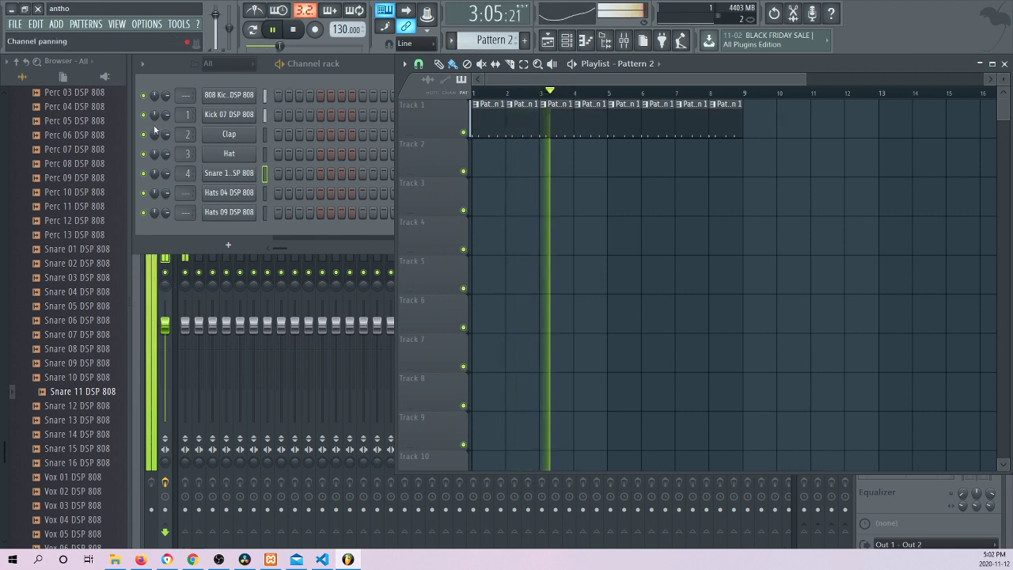
key(space)
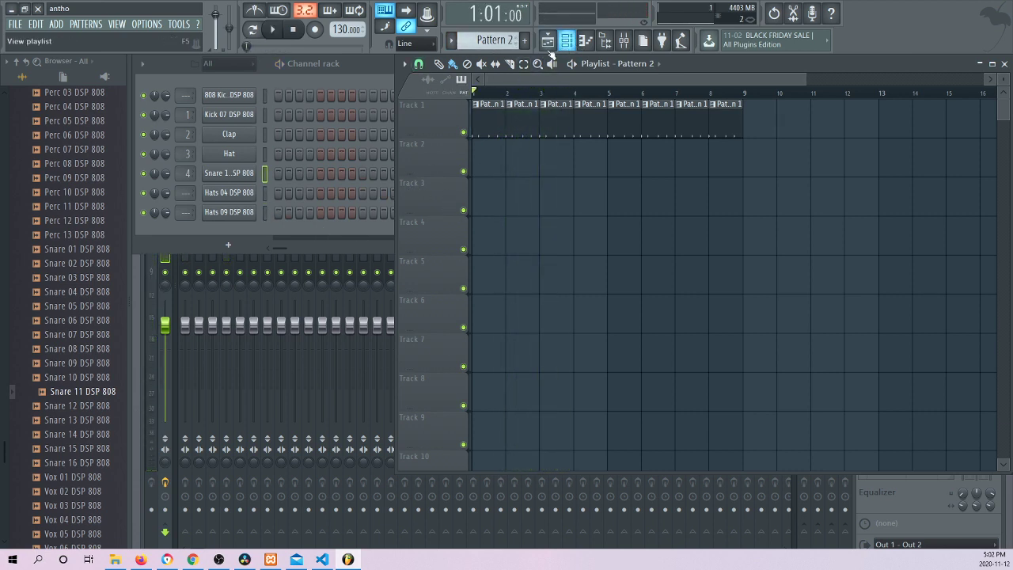
click(234, 245)
click(257, 70)
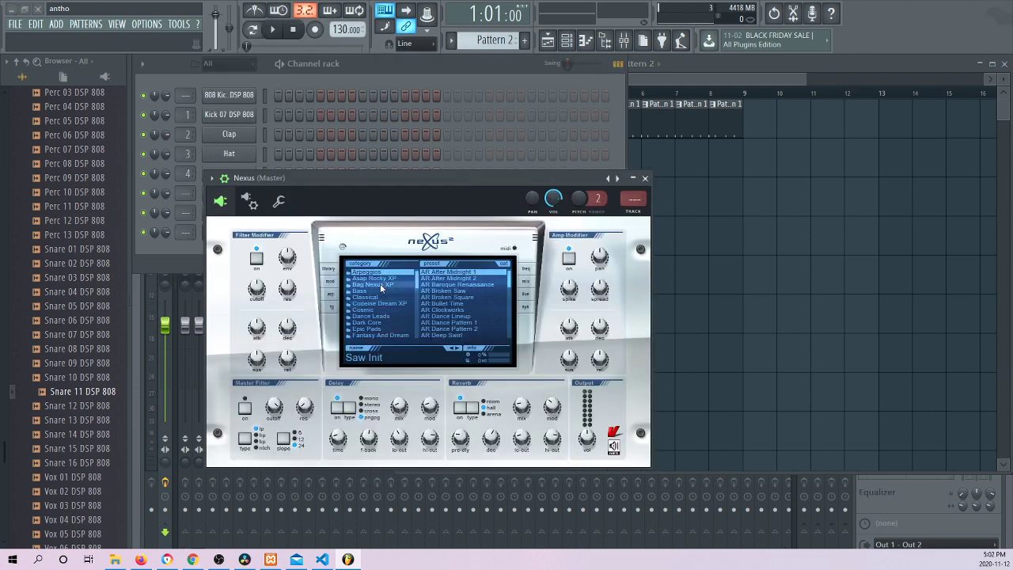
Load the YNOT PROPER BASS preset from the Bass category in Nexus
click(378, 289)
scroll(509, 305, down, 5)
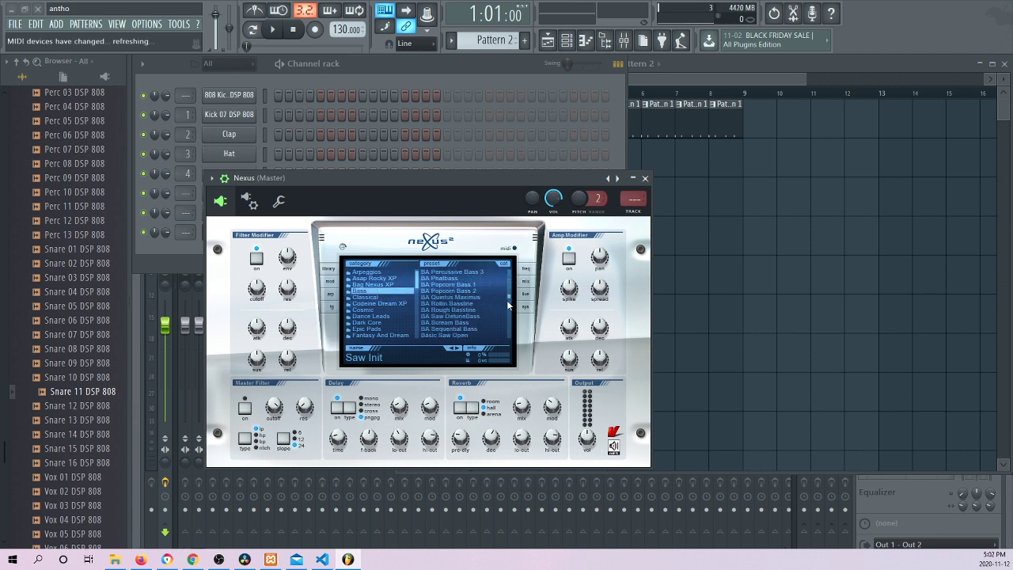
drag(509, 305, 511, 352)
click(451, 335)
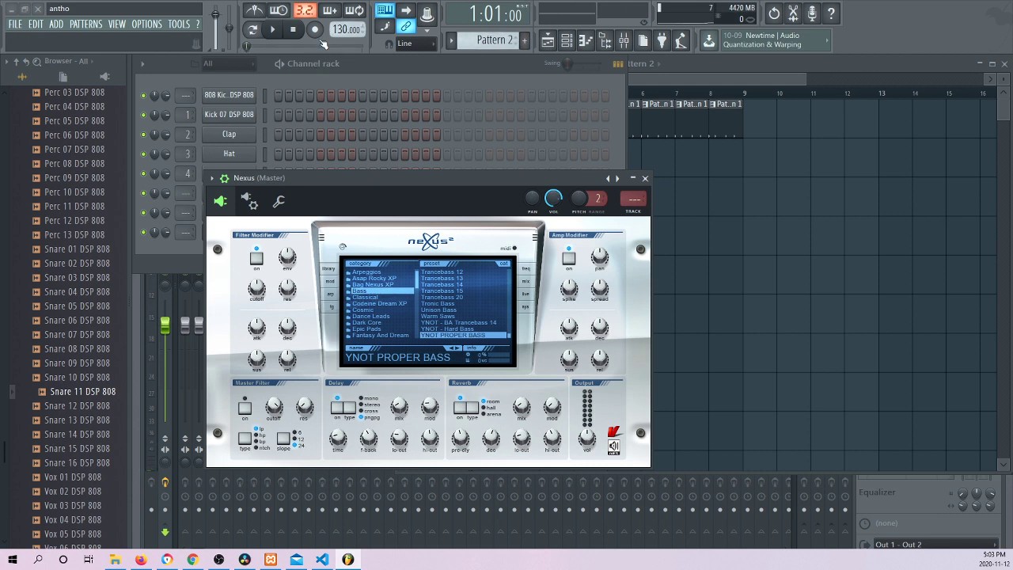
Record a four-bar Nexus melody into Pattern 2 and place its clip at bar 1 of Track 2
click(275, 29)
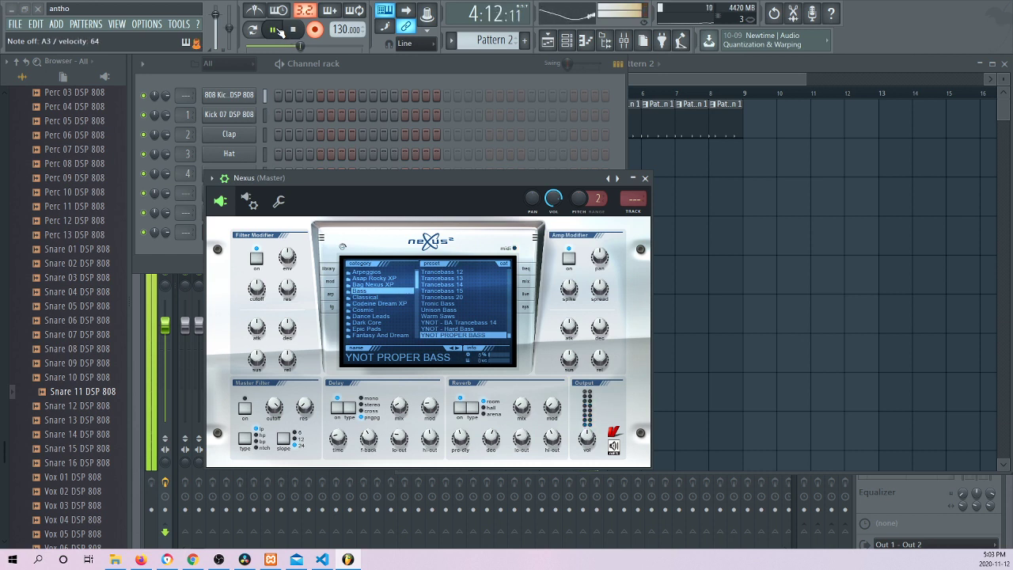
click(294, 31)
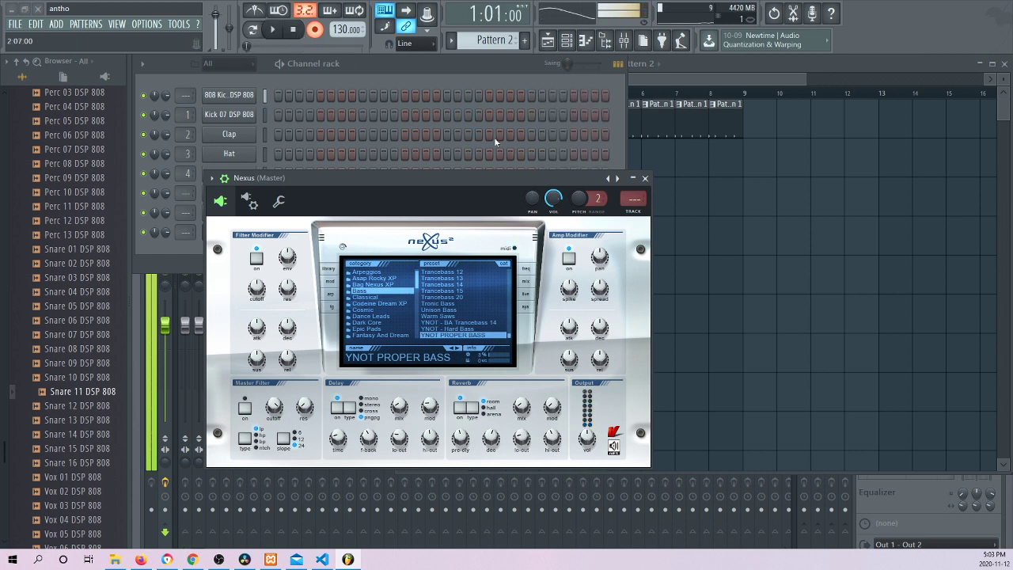
click(454, 76)
click(669, 149)
right_click(687, 152)
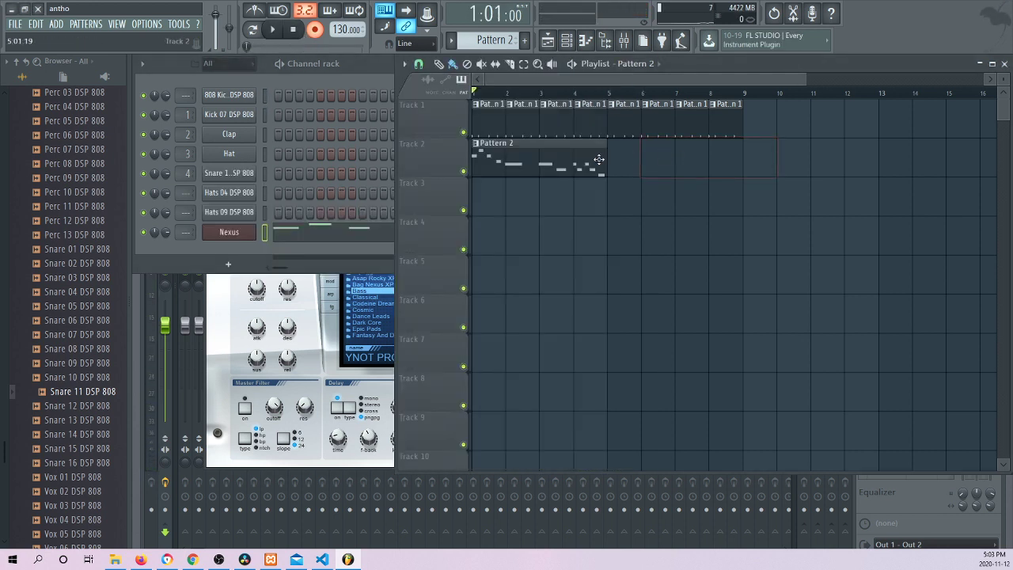
In Pattern 2's Nexus piano roll, align E4, the second D4 and C4 to beats 2, 3 and 4, and the first B3 to bar 2
double_click(533, 164)
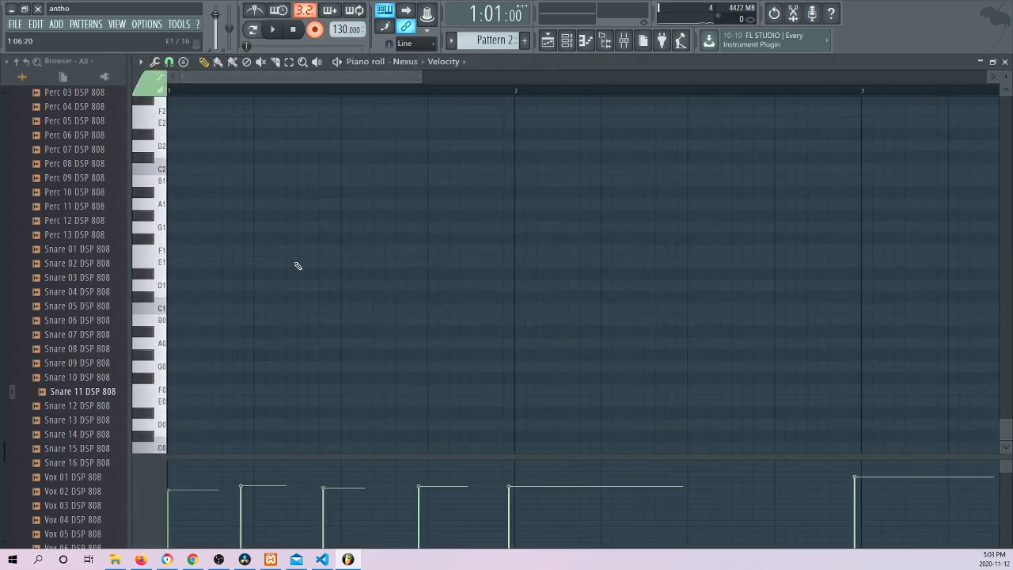
key(space)
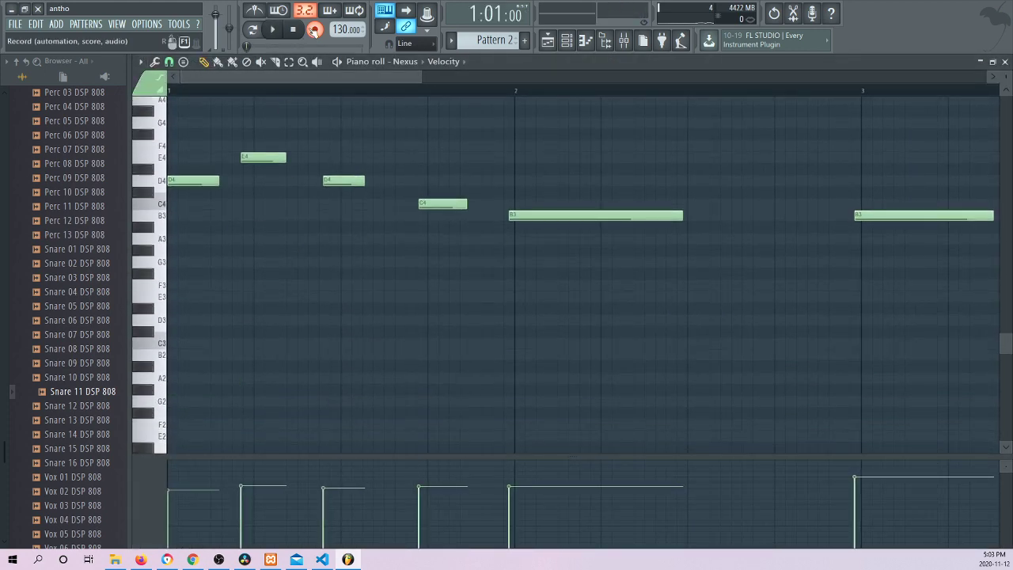
key(space)
drag(251, 156, 266, 156)
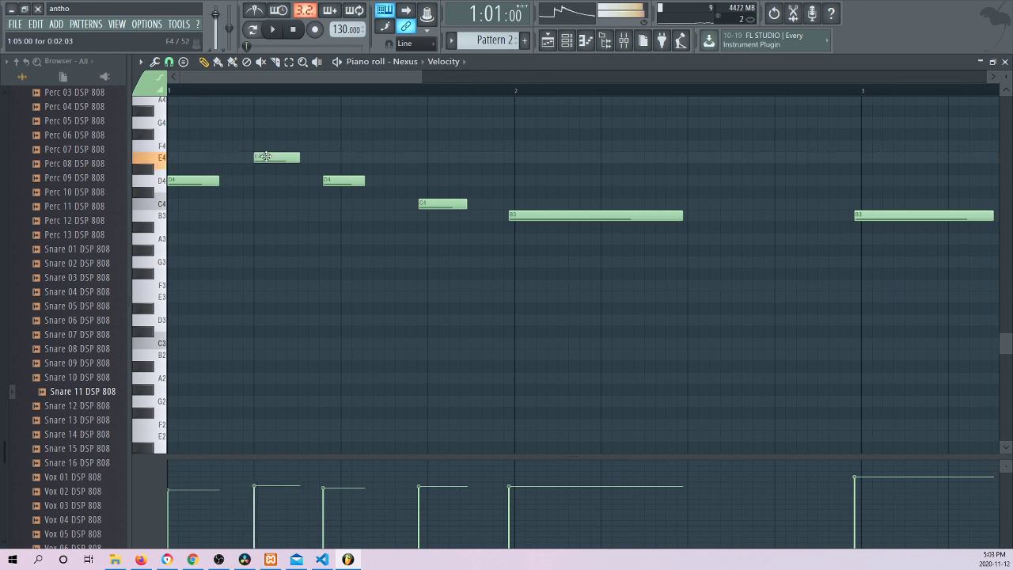
key(space)
drag(344, 182, 362, 178)
drag(445, 204, 453, 206)
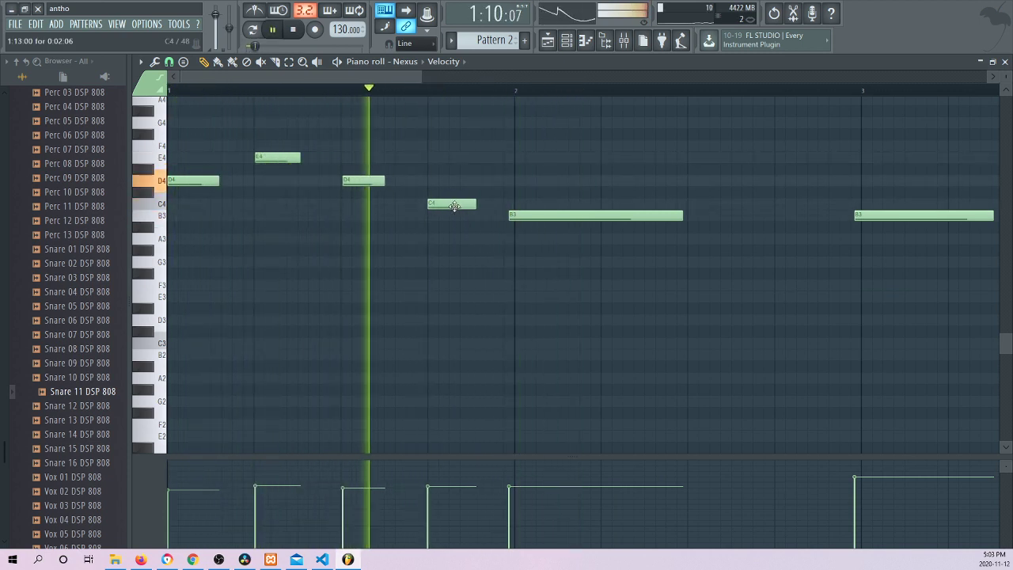
drag(549, 216, 554, 217)
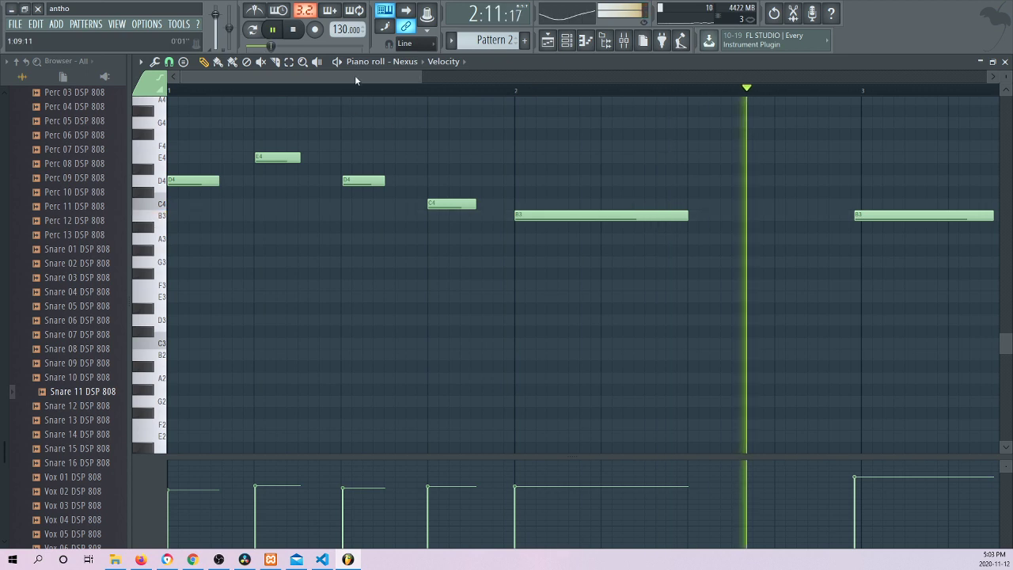
Move the last note of bar 4 to C4 on beat 4 and place a second Pattern 2 clip at bar 5 of Track 2
drag(355, 78, 576, 79)
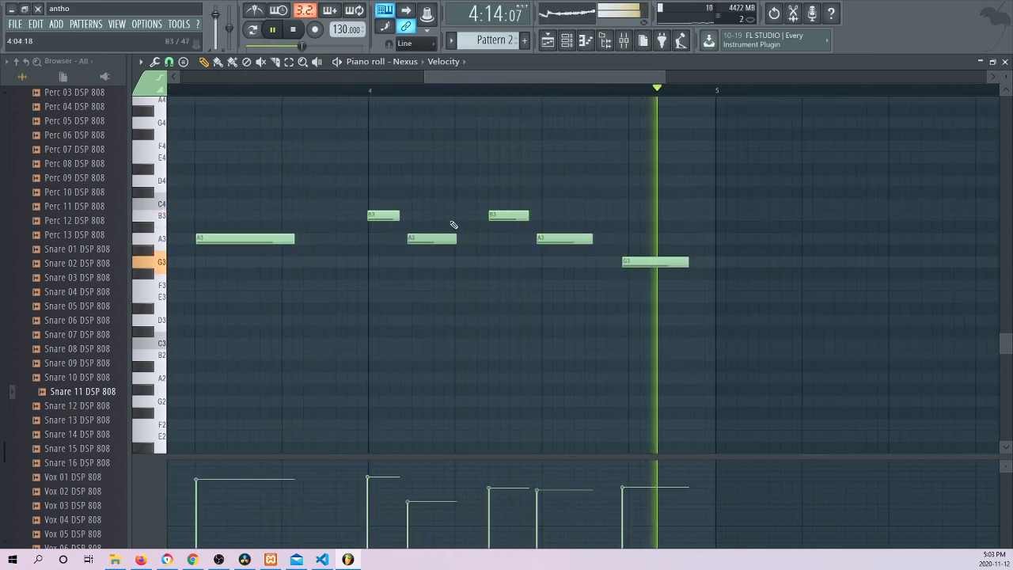
drag(640, 261, 646, 201)
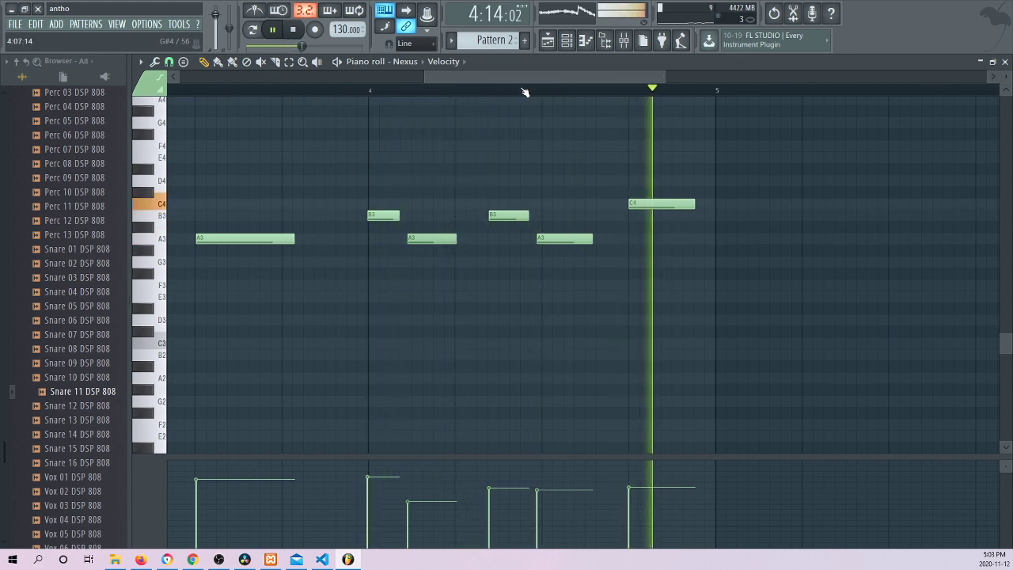
click(548, 41)
click(615, 162)
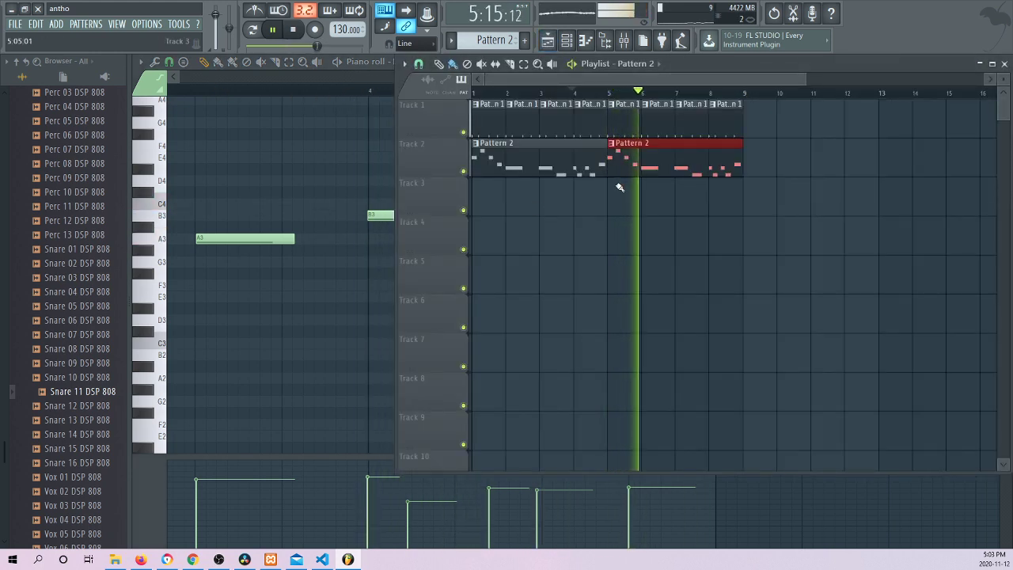
Switch to the empty Pattern 3, stop playback and return the playlist playhead to bar 1
click(567, 42)
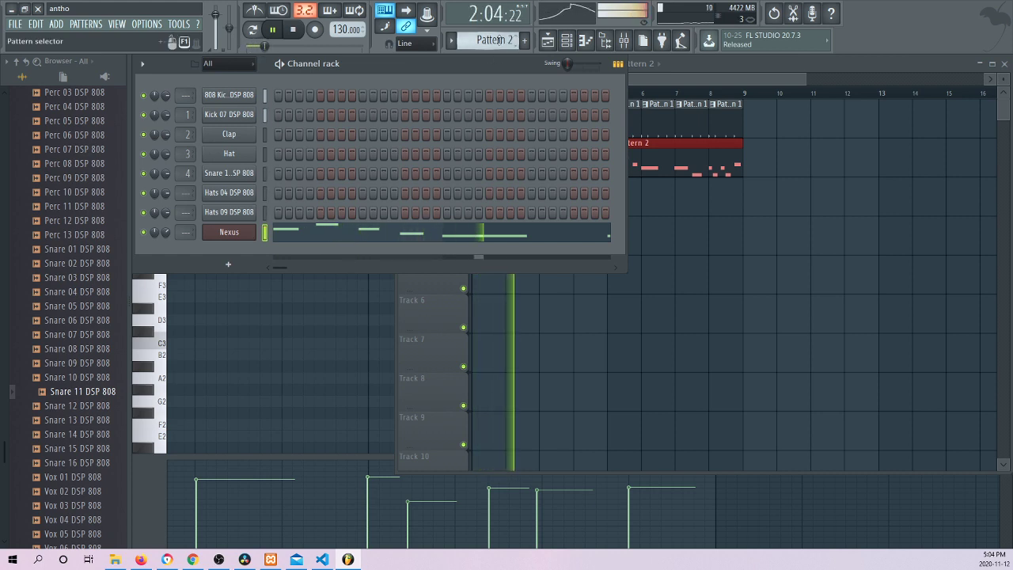
scroll(499, 40, down, 1)
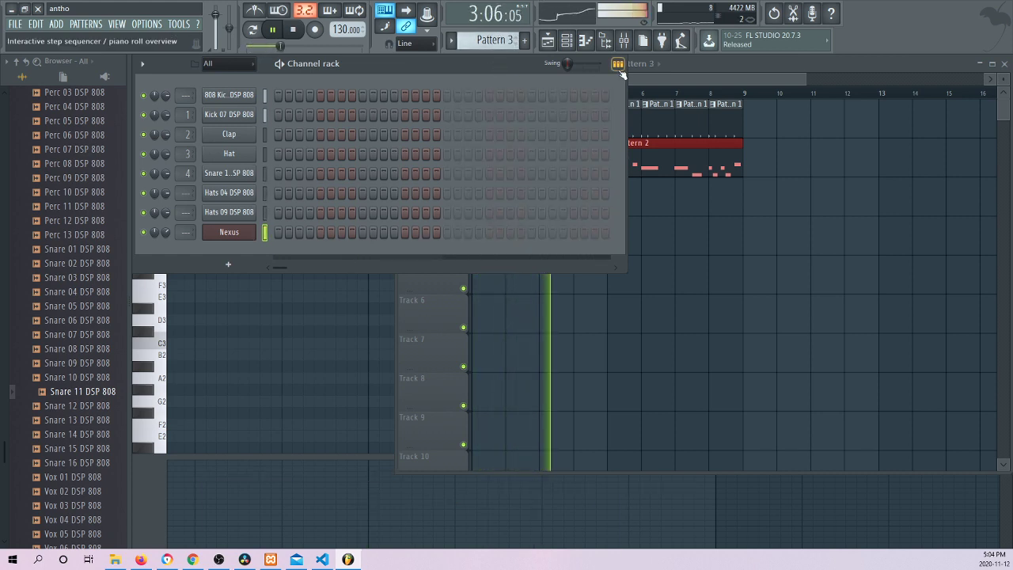
key(space)
click(647, 76)
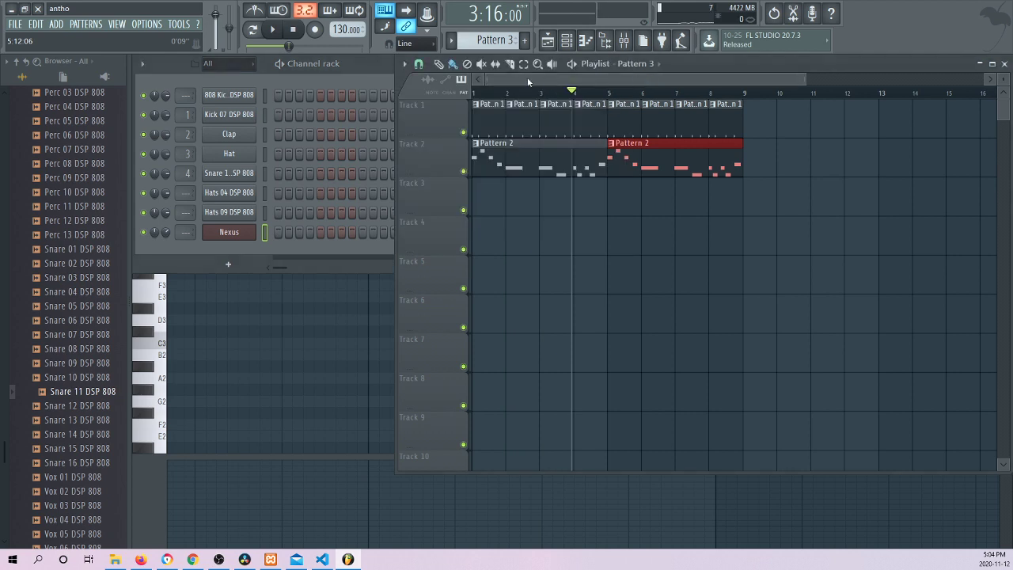
click(478, 92)
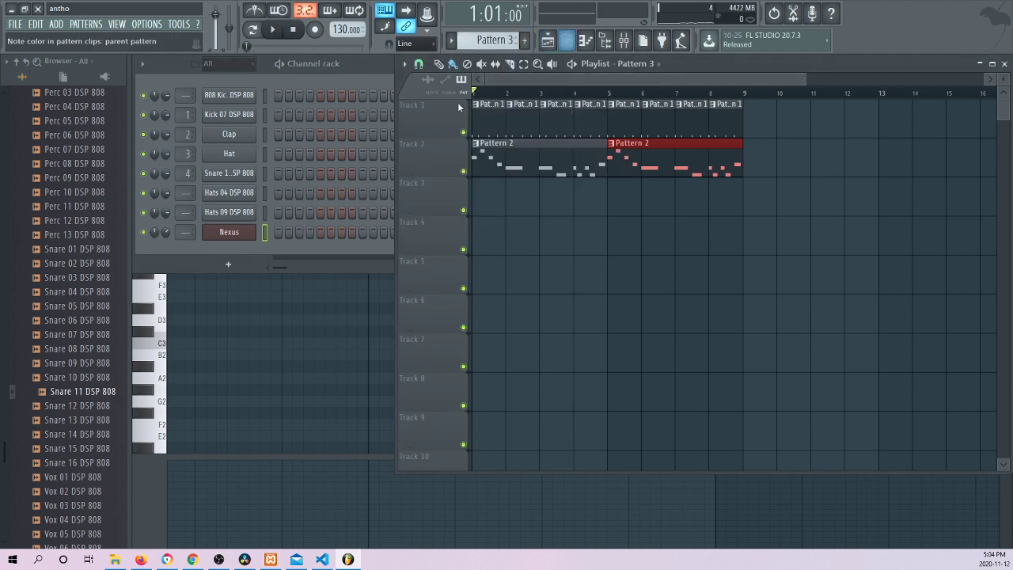
Add a second Nexus channel and load the LD Theme Init 2 preset from the Dance Leads category
click(227, 264)
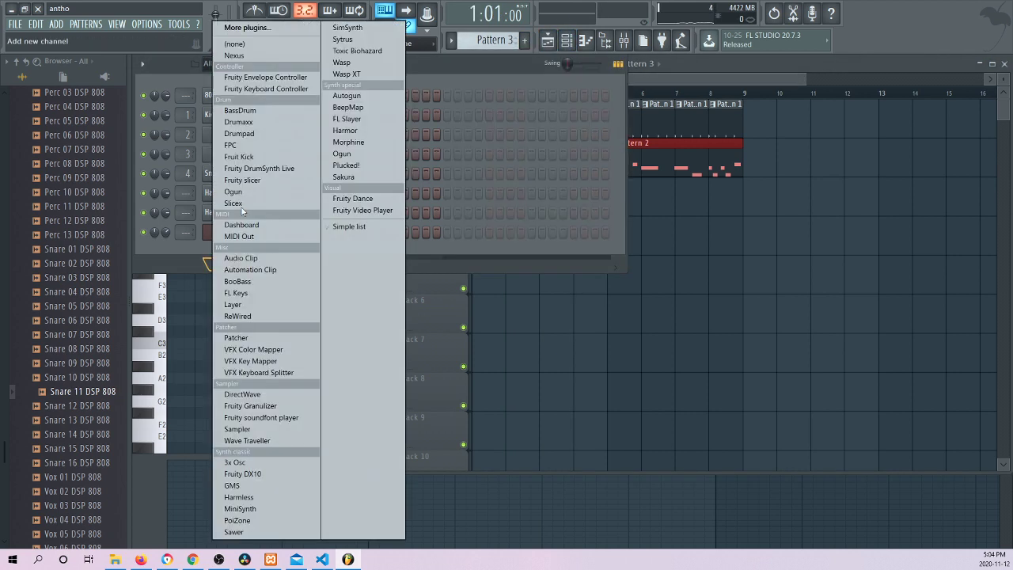
click(244, 55)
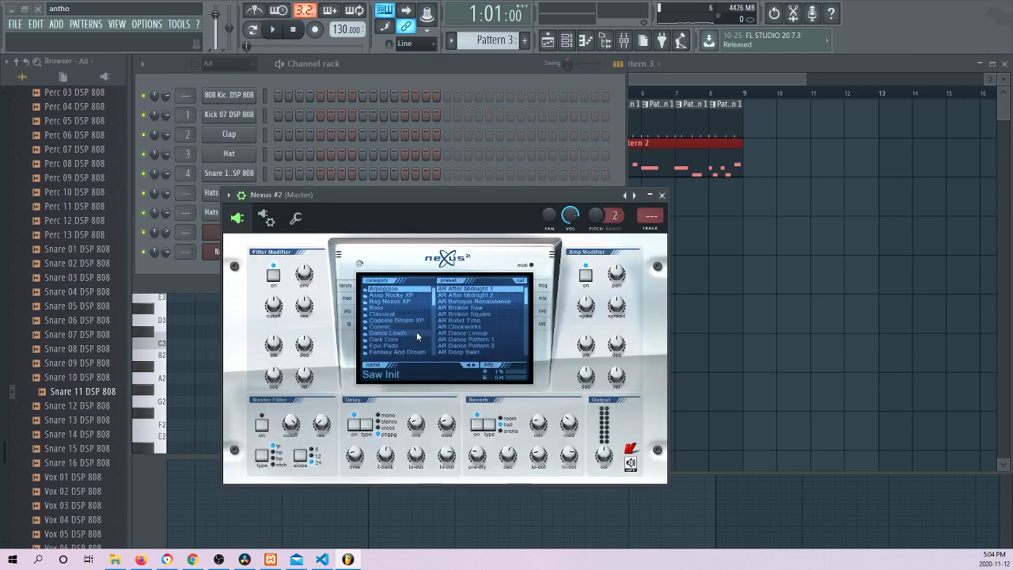
click(411, 332)
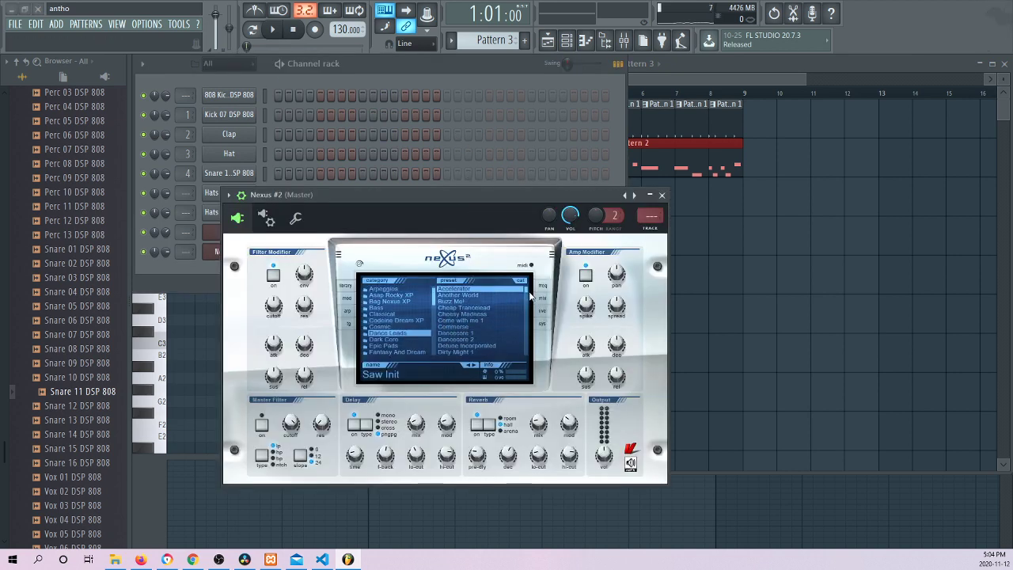
scroll(524, 320, down, 10)
click(489, 326)
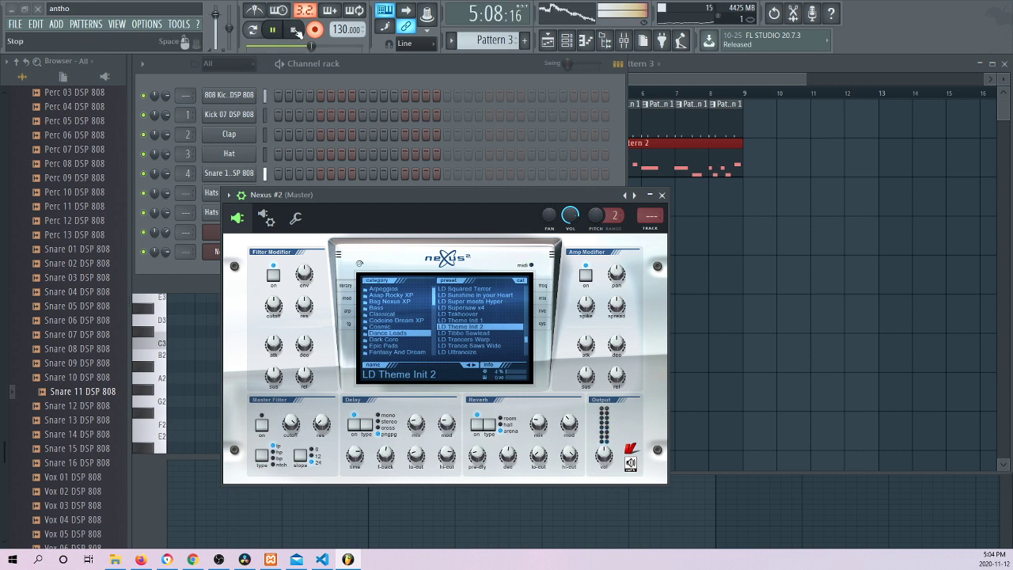
Record a four-bar melody into Pattern 3 with its clip at bar 1 of Track 3, and play back the arrangement
click(295, 30)
key(F5)
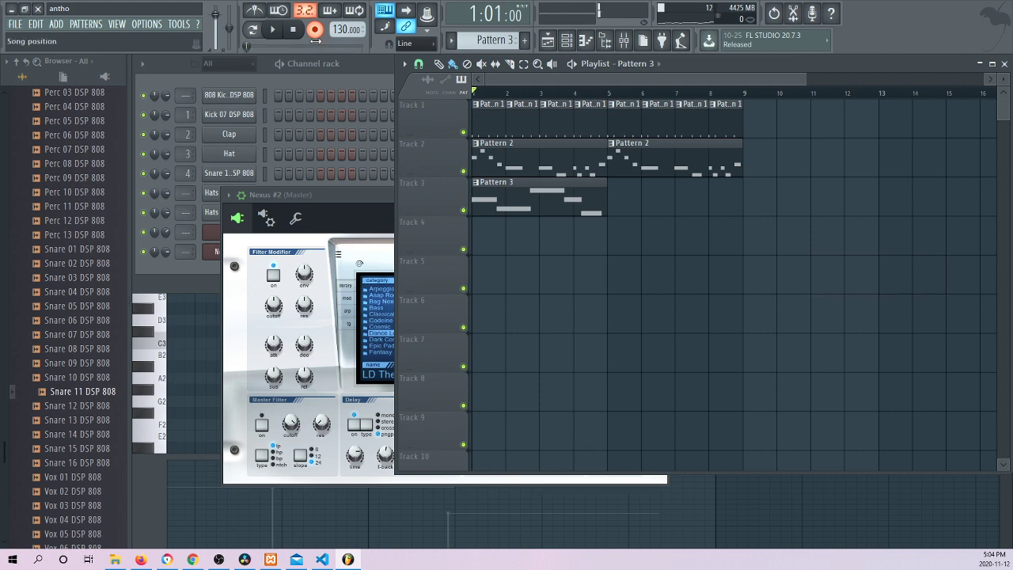
key(space)
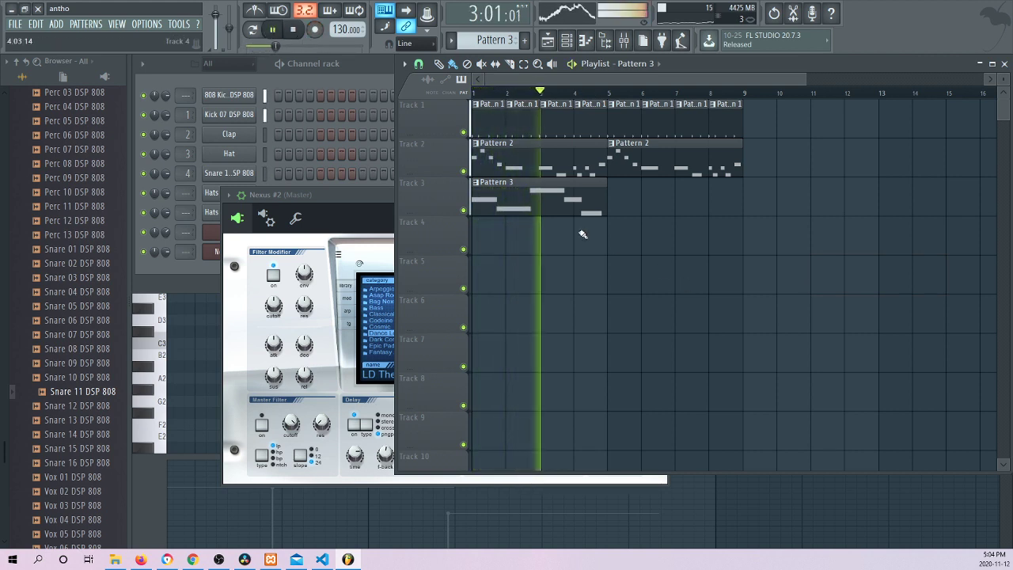
Select Pattern 2 and open the instrument window of its Nexus channel
double_click(499, 169)
click(548, 41)
click(568, 42)
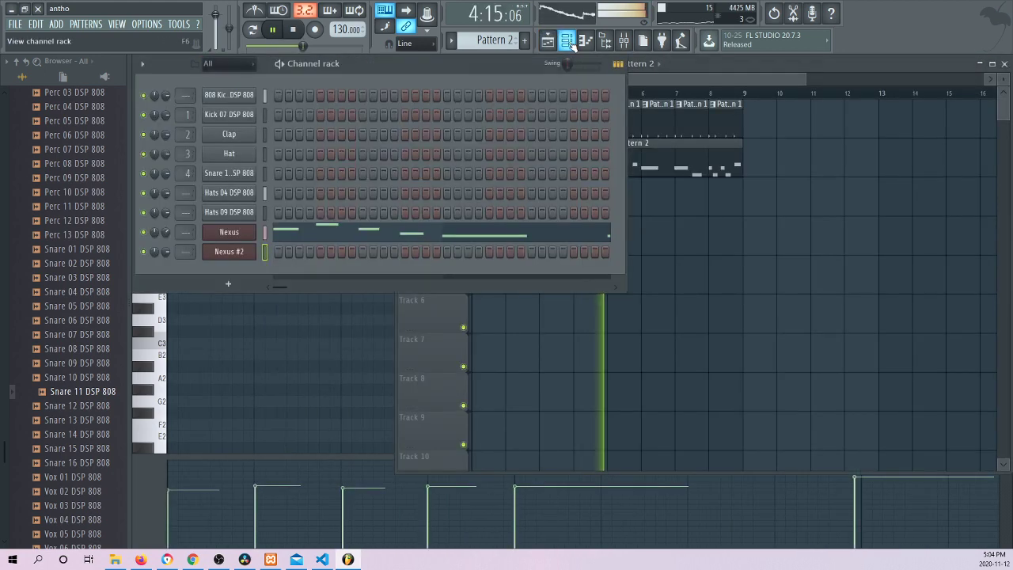
click(679, 226)
right_click(713, 239)
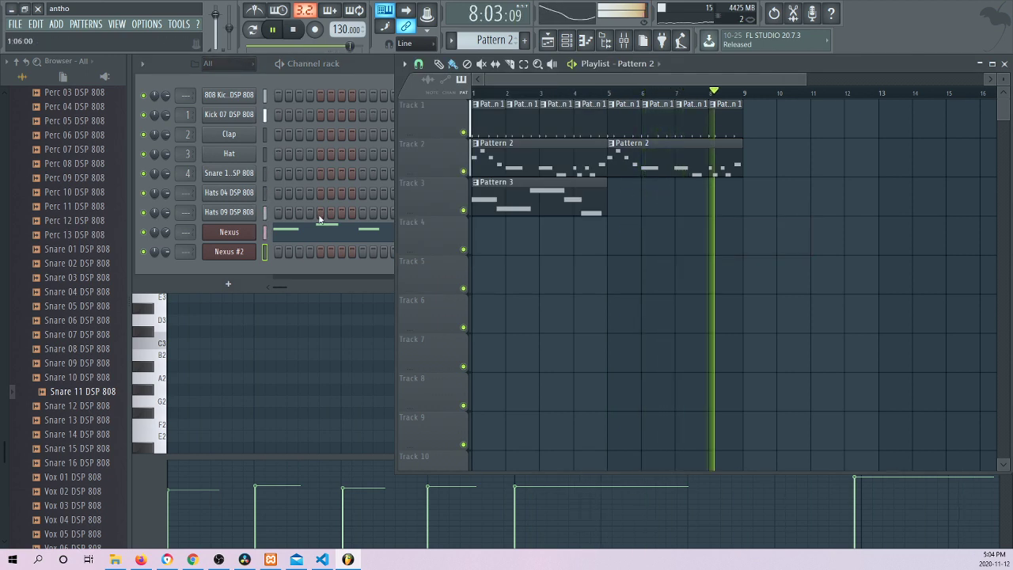
click(228, 231)
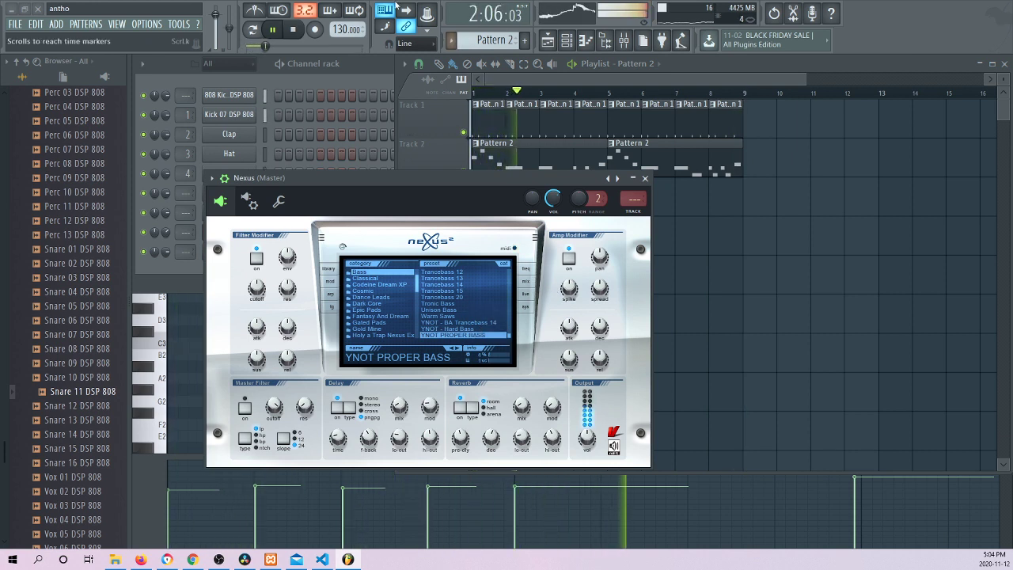
Audition the YNOT - BA Trancebass 14 and YNOT - Hard Bass presets during playback and load YNOT - Hard Bass
key(space)
key(Up)
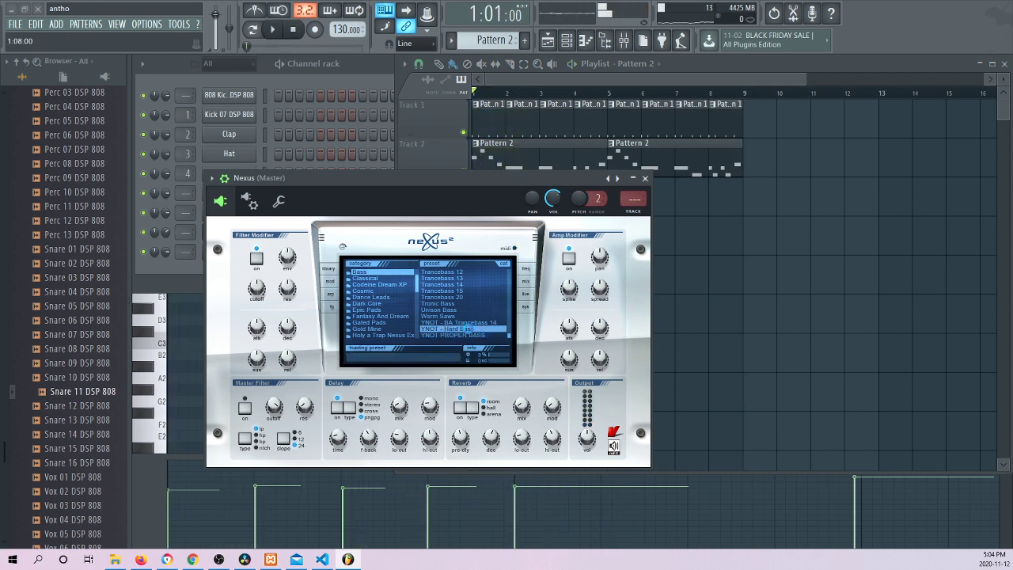
key(space)
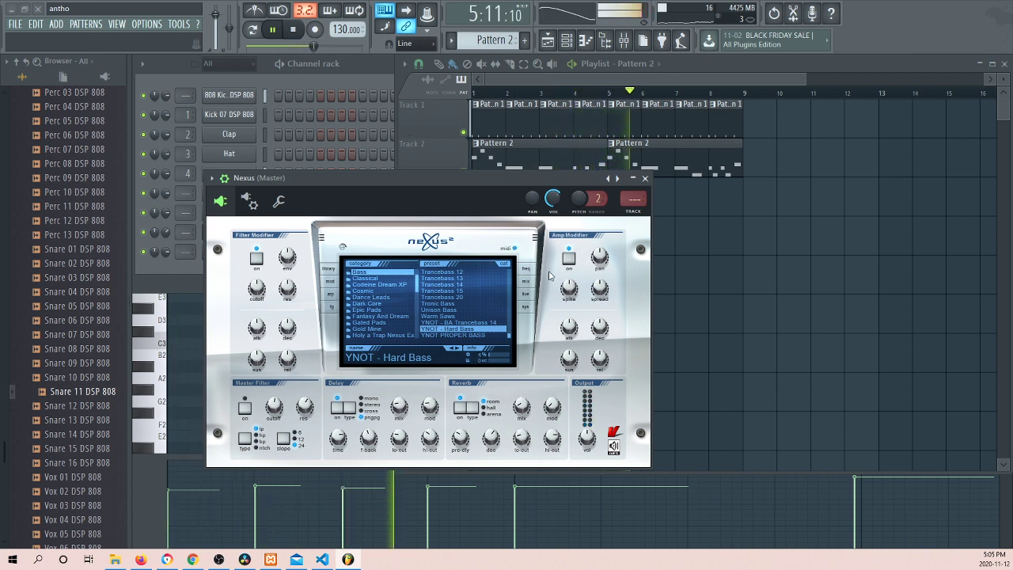
click(466, 323)
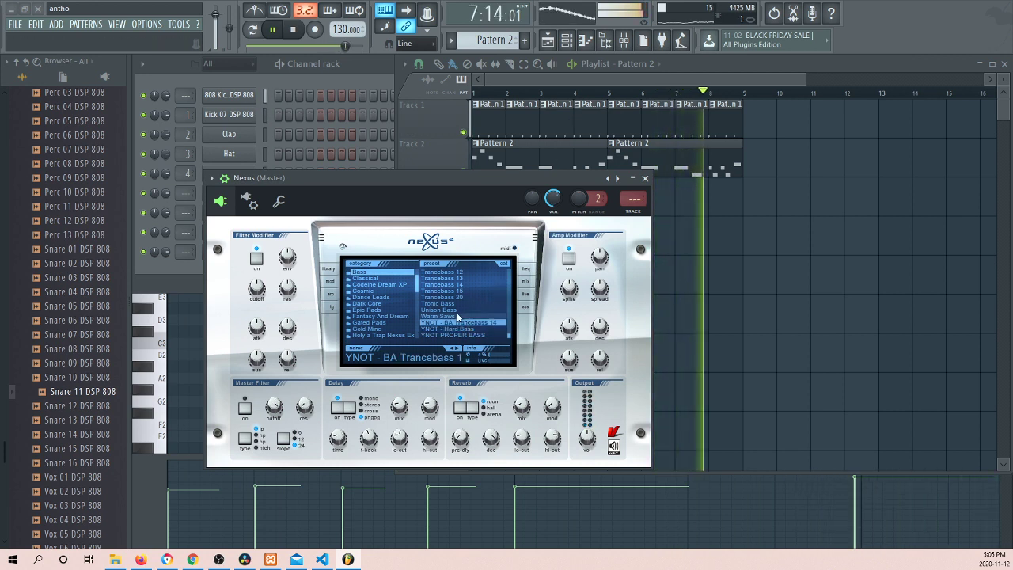
click(455, 329)
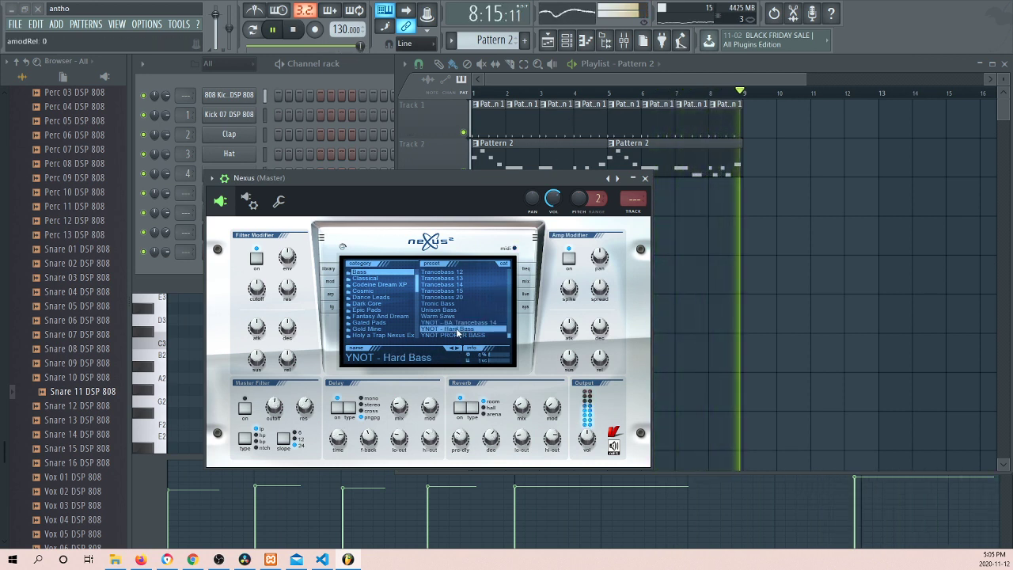
click(561, 149)
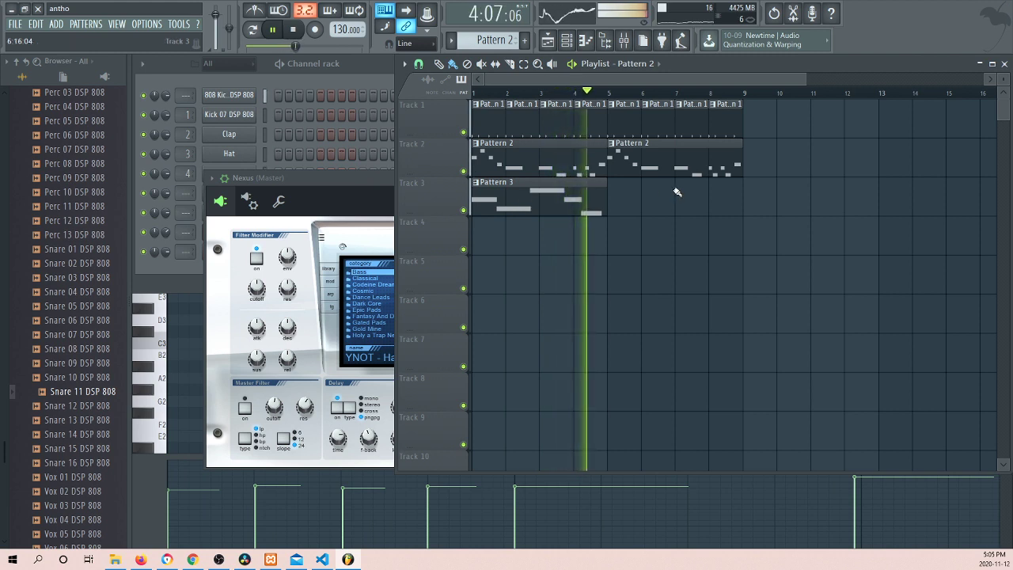
click(643, 203)
right_click(643, 203)
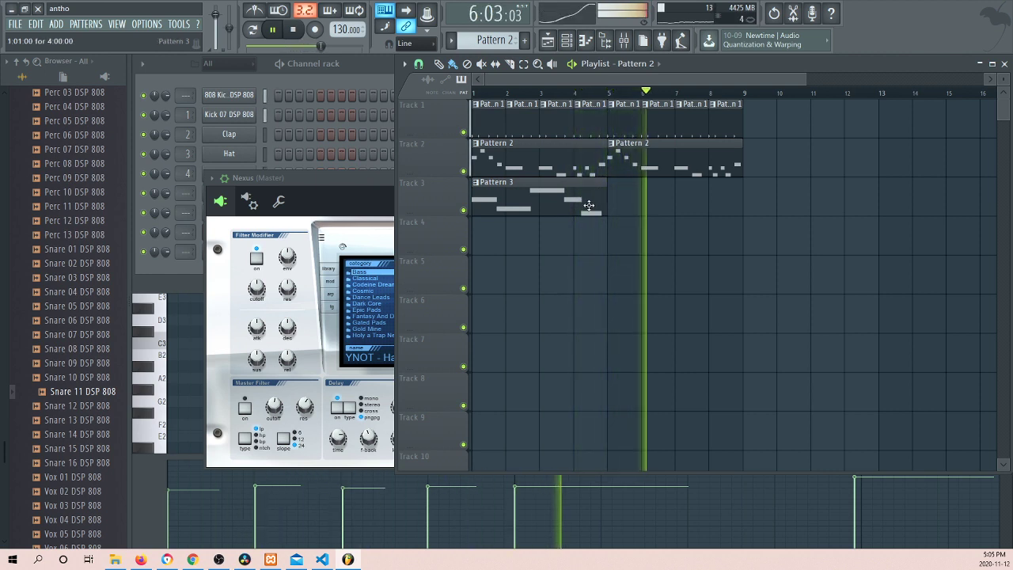
Stop playback, select Pattern 3 and open the instrument window of its Nexus #2 channel
key(space)
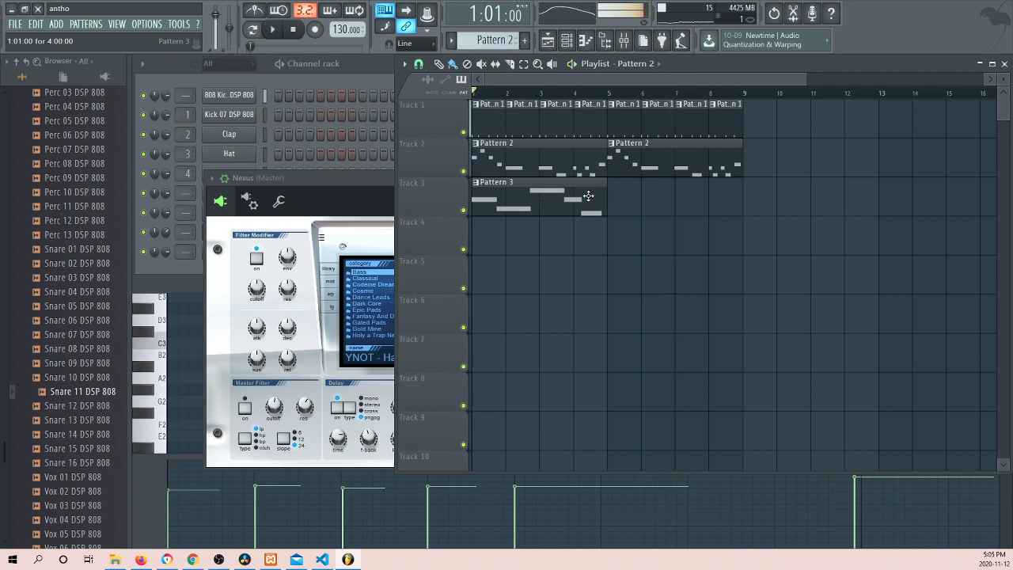
click(494, 204)
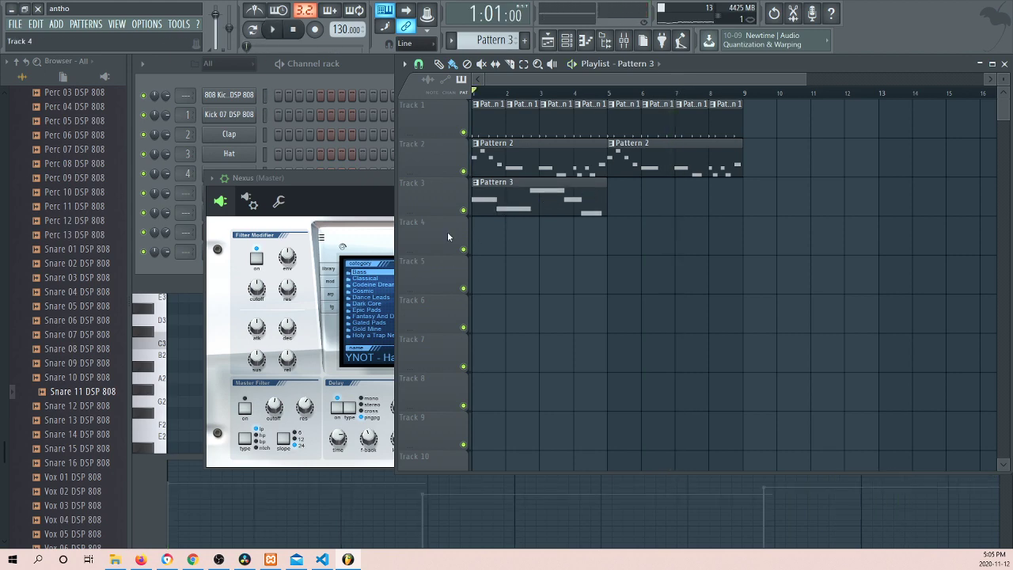
double_click(500, 203)
click(548, 42)
click(566, 43)
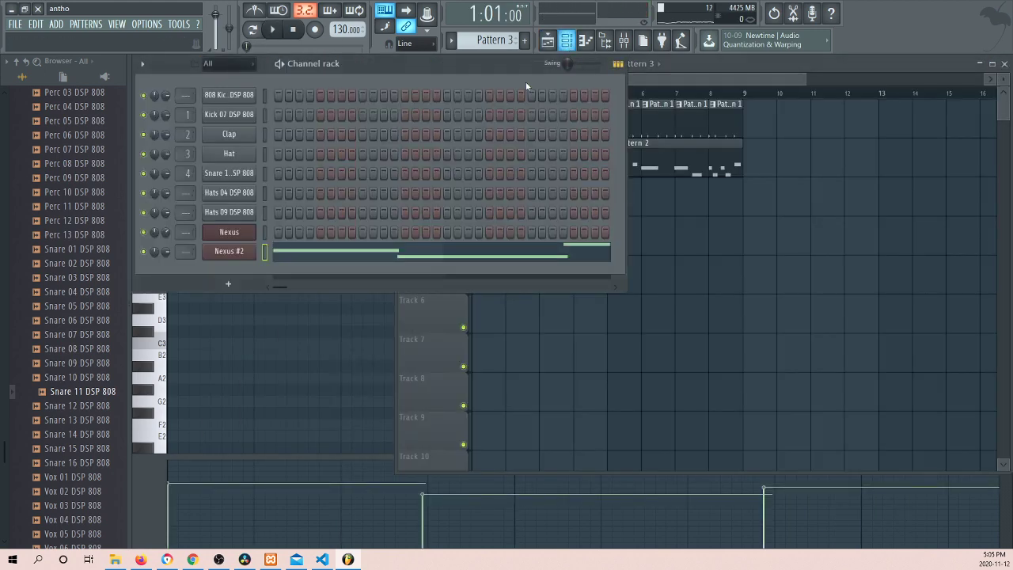
click(250, 253)
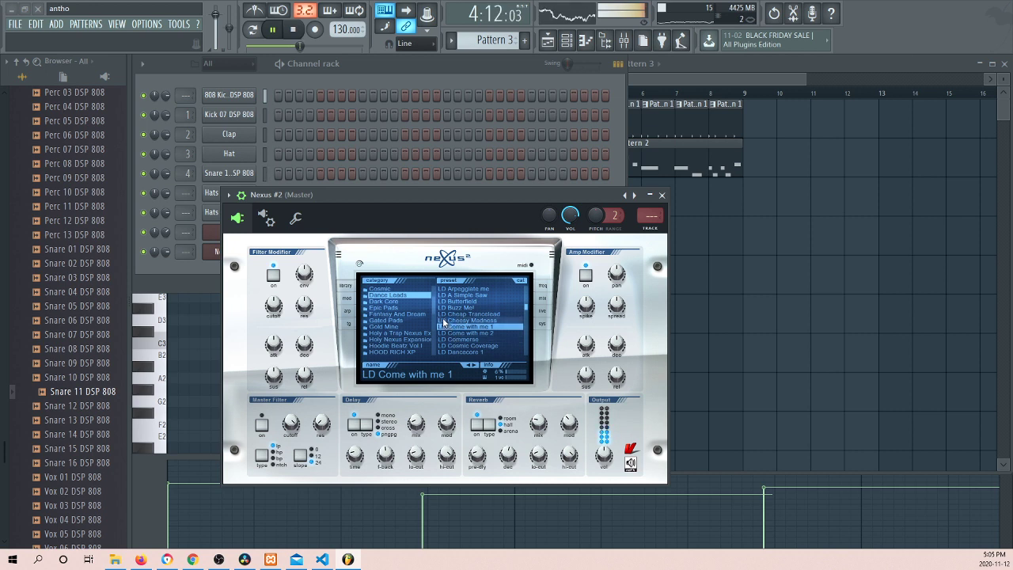
Audition HOOD RICH XP presets, including BAZZA HR - BELLS and BAZZA HR - GANGSTA, and load BAZZA HR - PIANO in Nexus #2
click(423, 352)
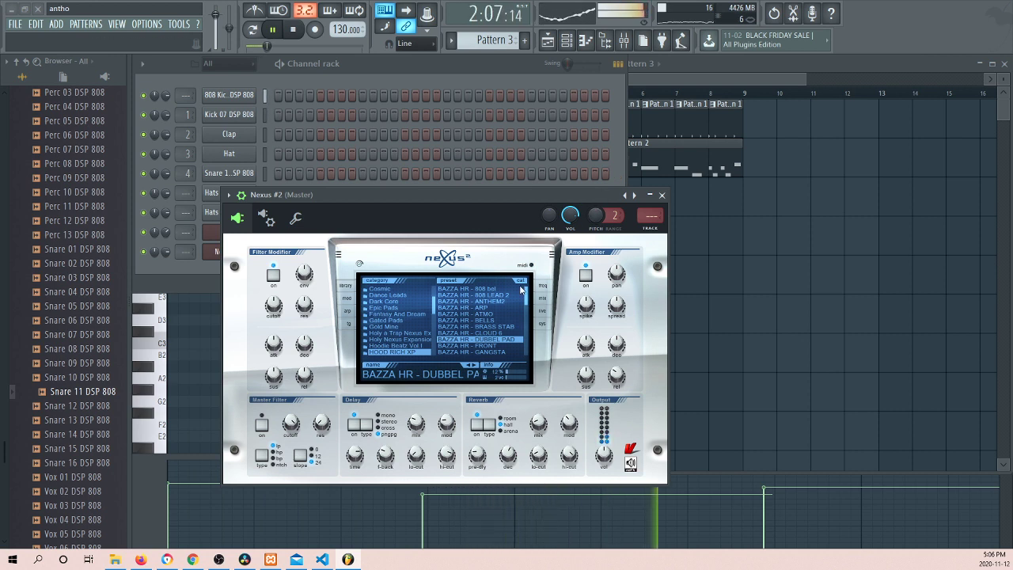
click(499, 320)
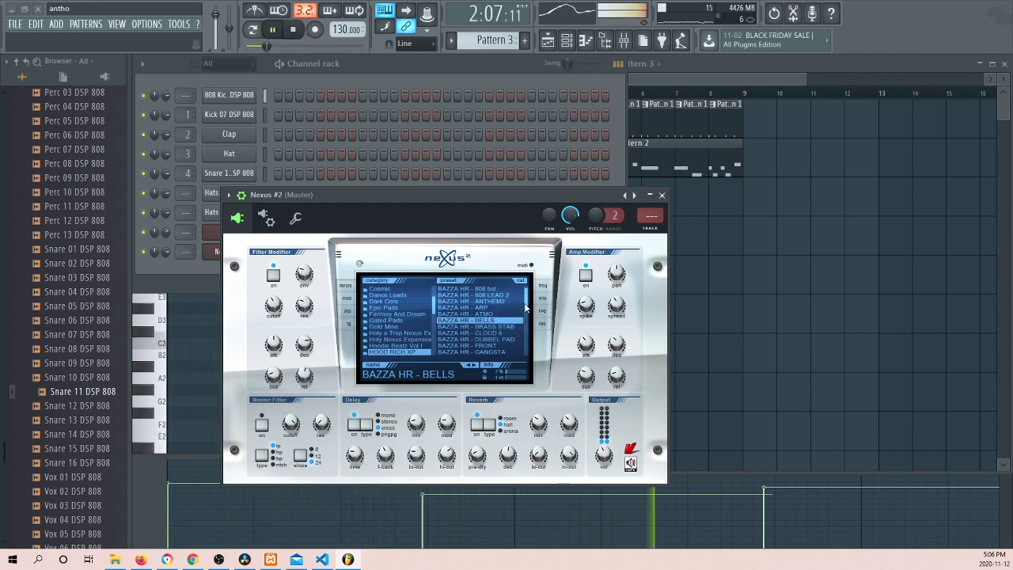
scroll(523, 317, down, 2)
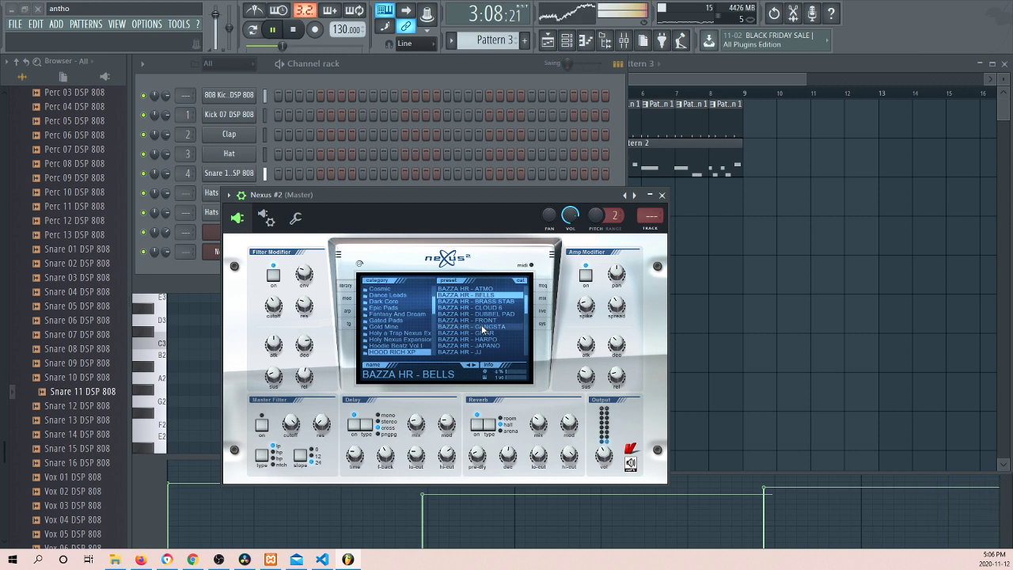
click(481, 326)
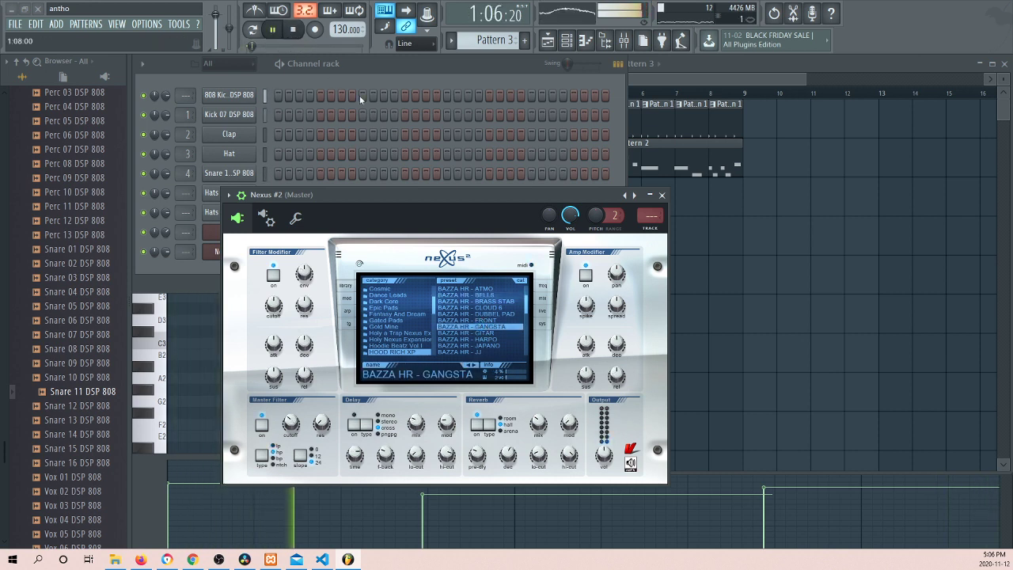
scroll(523, 315, down, 5)
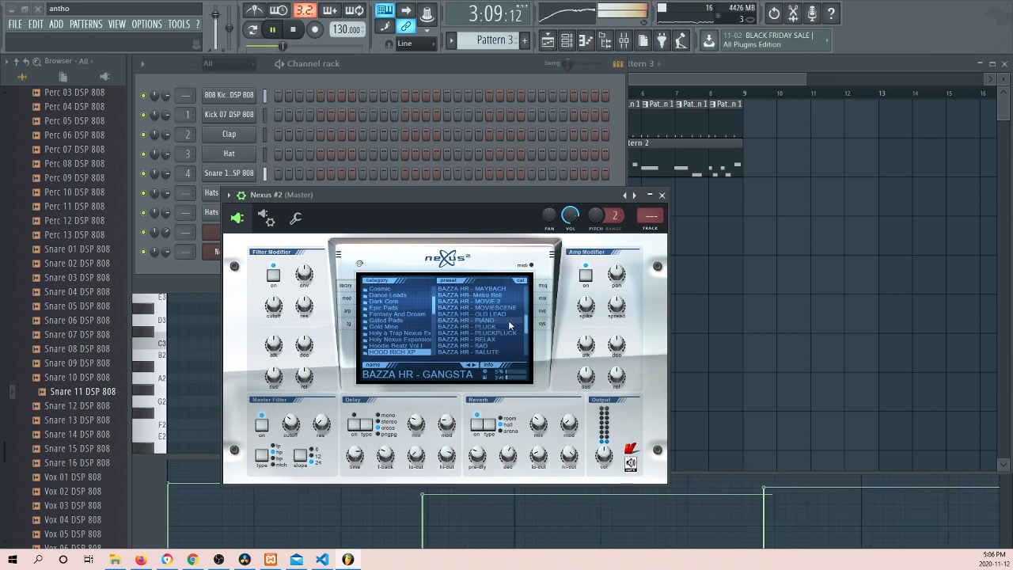
click(508, 321)
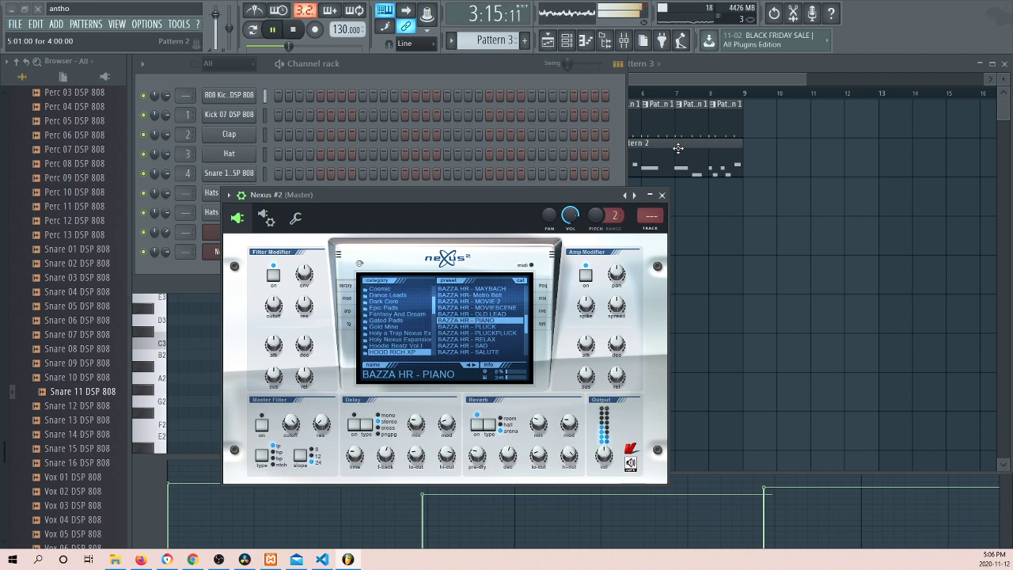
Place a second Pattern 3 clip at bar 5 of Track 3 and briefly play the arrangement from bar 1
click(687, 217)
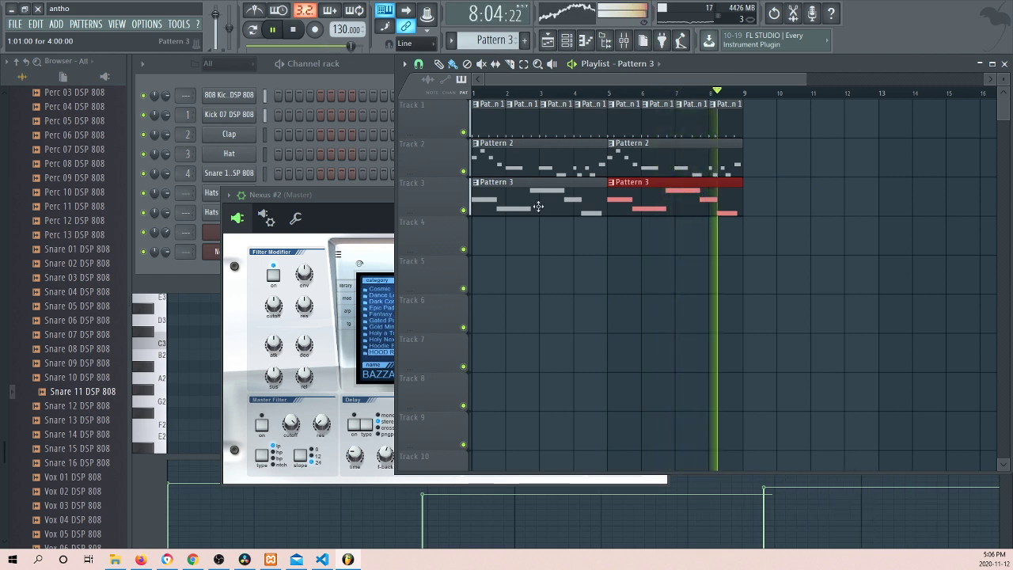
key(space)
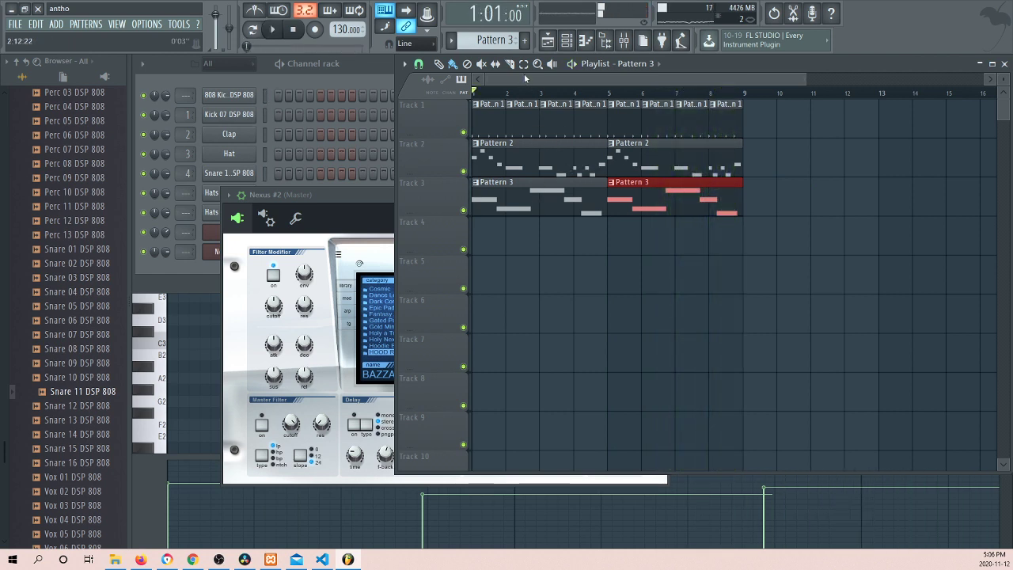
key(space)
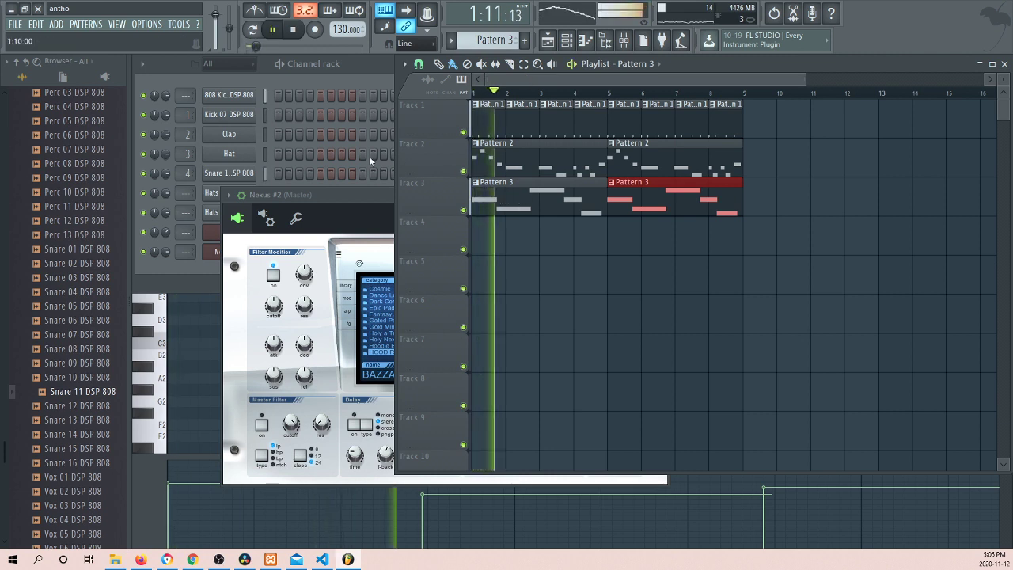
key(space)
Switch to the empty Pattern 4 and add a third Nexus channel with the PN Dancepiano 2k7 preset from the Piano category
click(364, 86)
scroll(492, 40, up, 2)
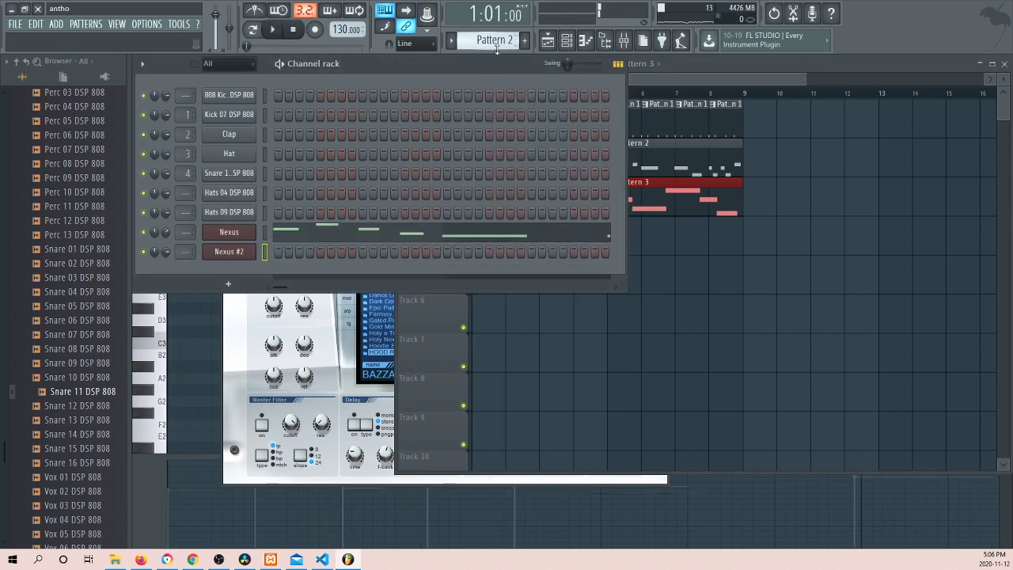
scroll(493, 40, down, 3)
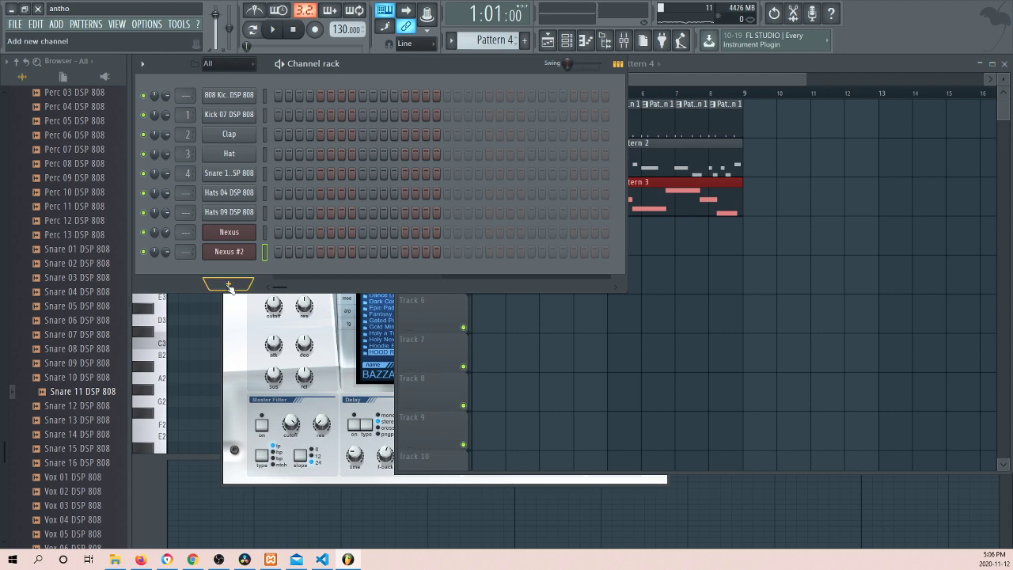
click(229, 286)
click(363, 159)
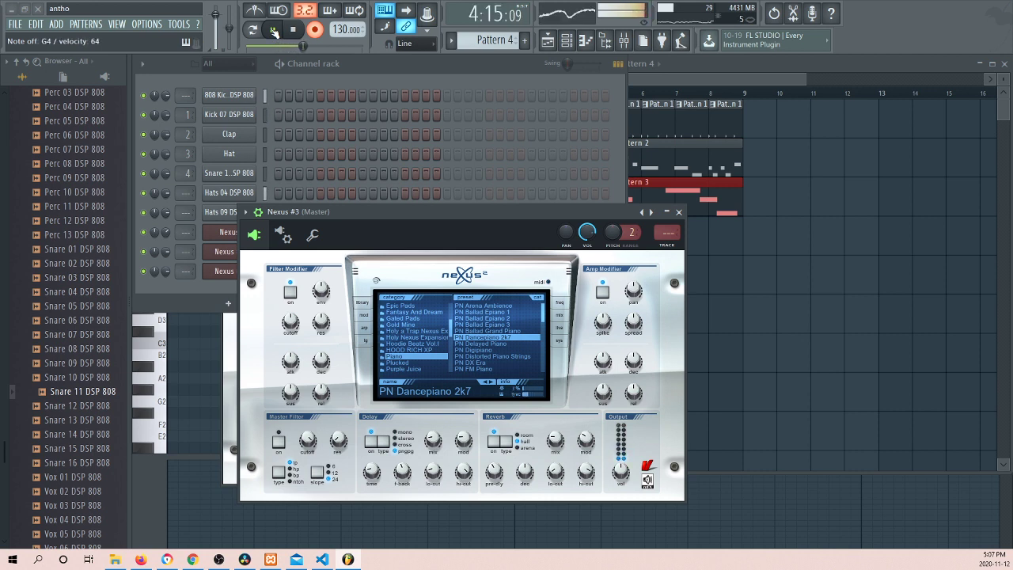
Finish recording the piano chords into Pattern 4 and place a second Pattern 4 clip at bar 5 of Track 4
click(292, 30)
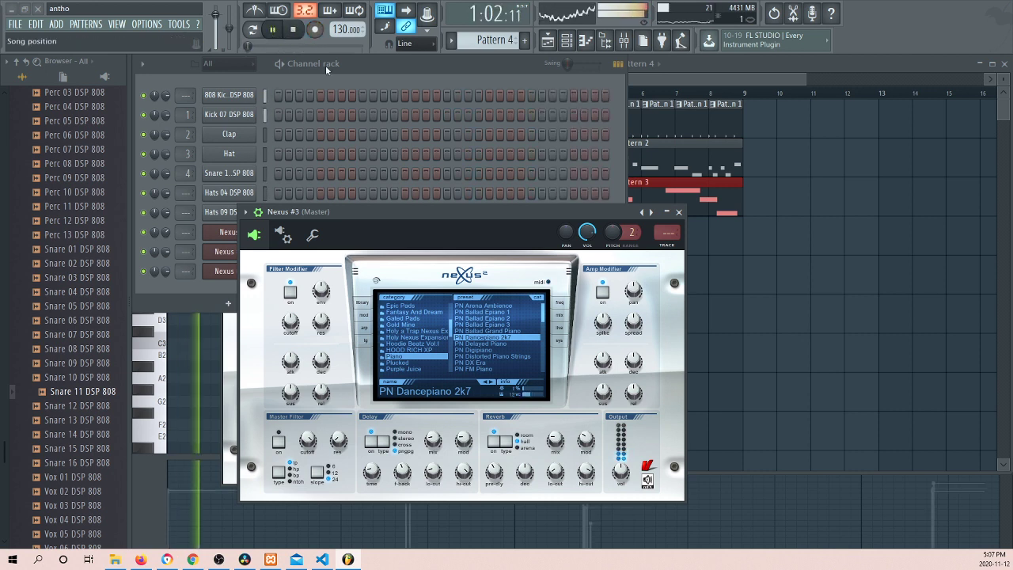
click(781, 235)
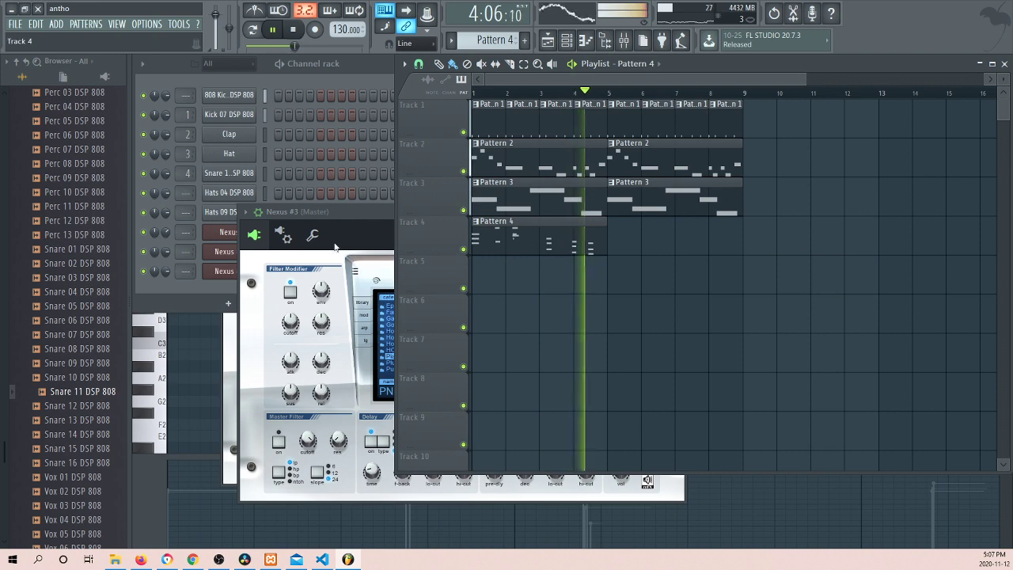
click(611, 237)
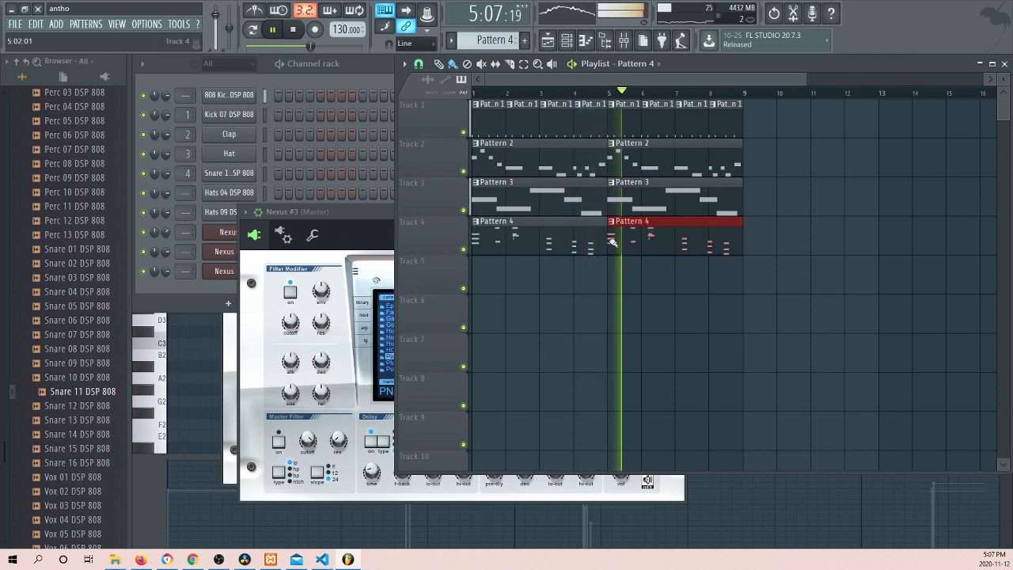
Open Pattern 4's notes in the piano roll, align the first C5 note with the A5 note, and delete the bar 2 chord
double_click(496, 243)
scroll(428, 212, up, 6)
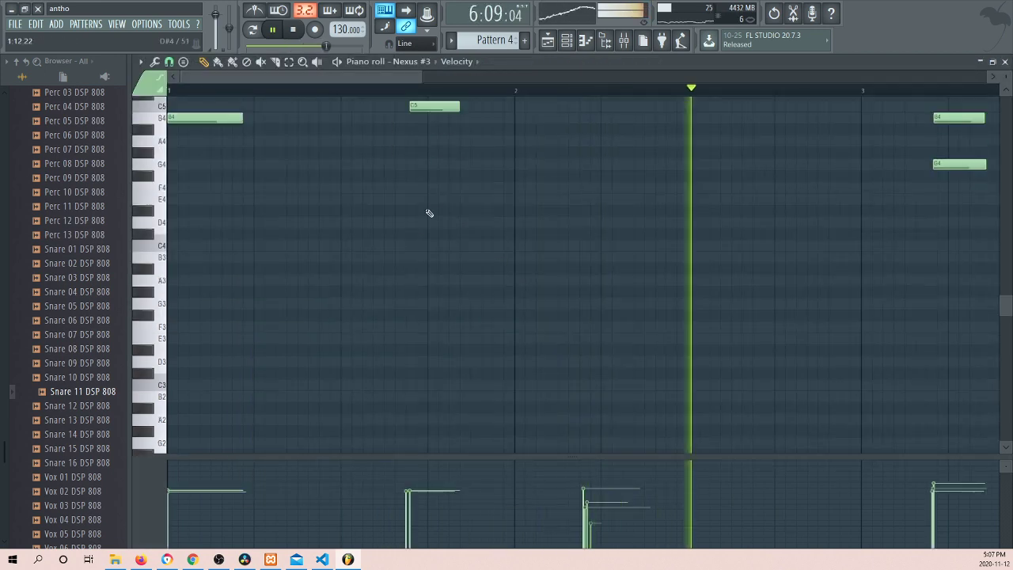
scroll(427, 206, up, 1)
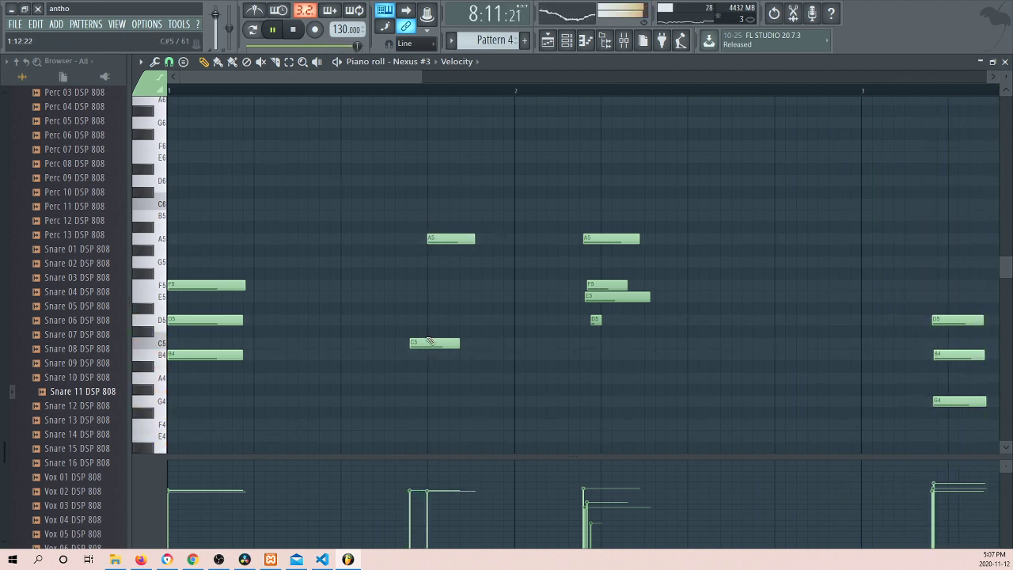
drag(448, 342, 444, 343)
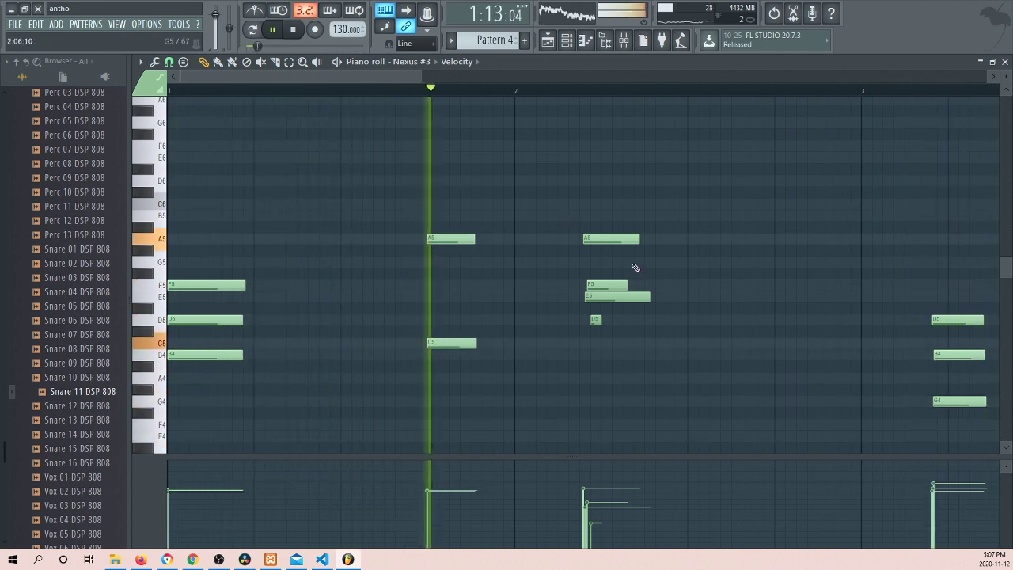
right_click(592, 238)
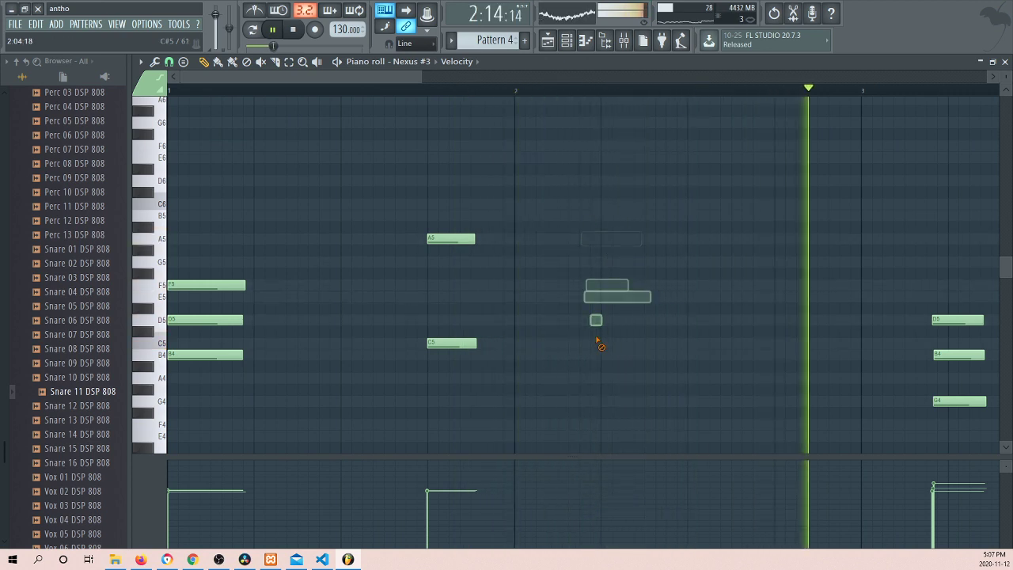
Delete all recorded Nexus #3 notes from Pattern 4 and stop playback
drag(422, 78, 769, 92)
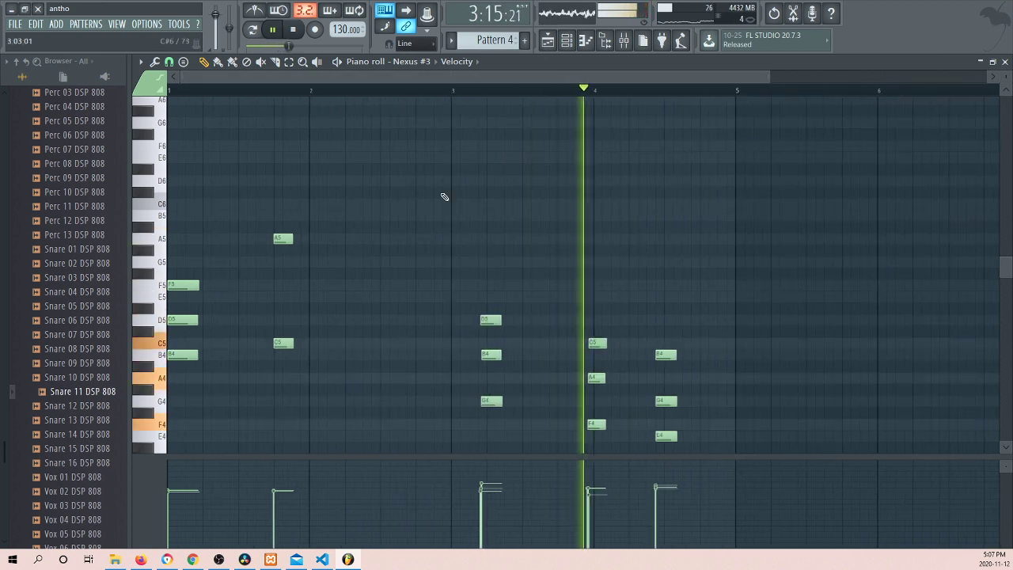
key(ctrl+a)
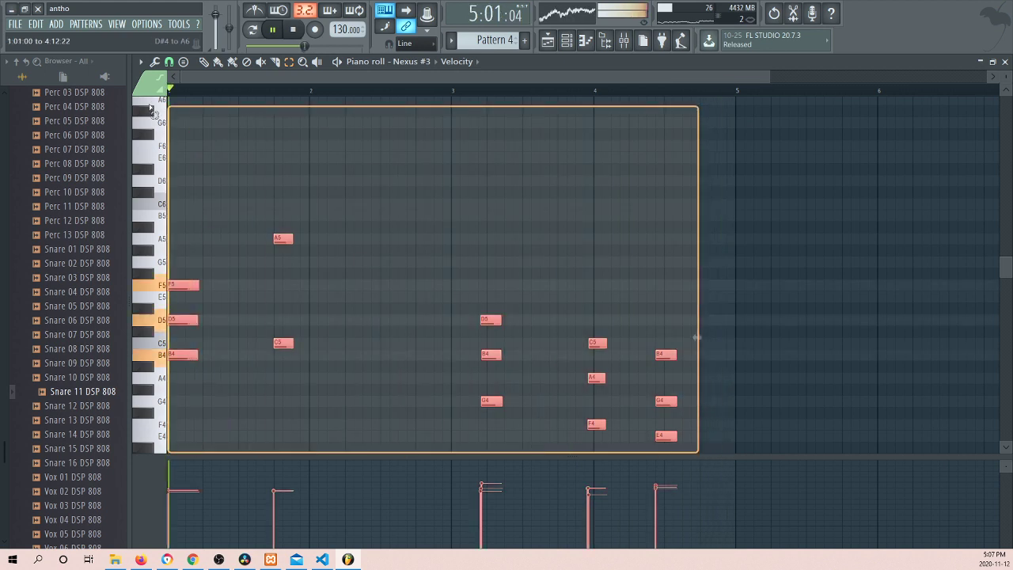
key(Delete)
key(space)
Show the playlist and channel rack, and record a new four-bar piano melody into Pattern 4 on Nexus #3
click(548, 41)
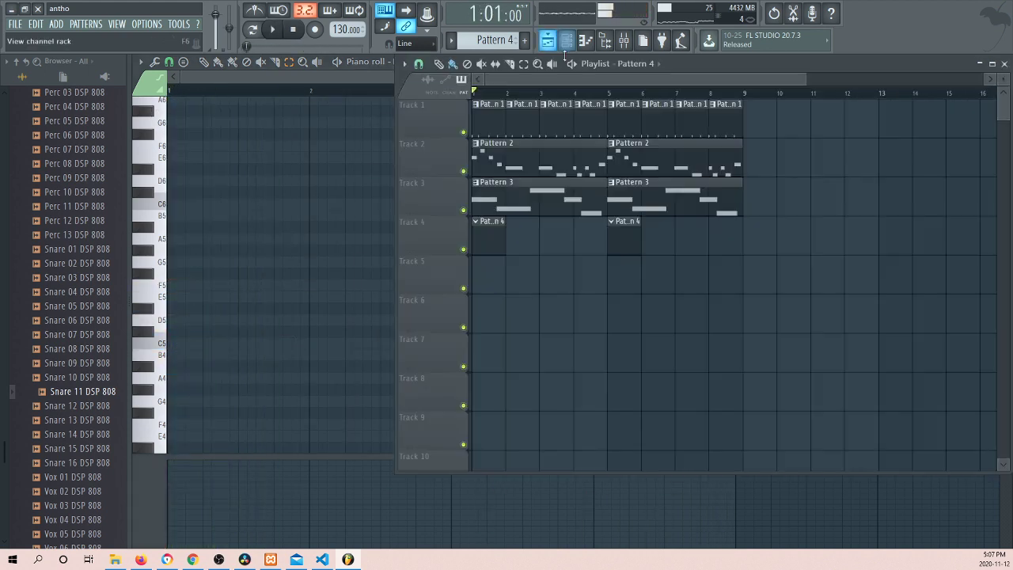
click(567, 40)
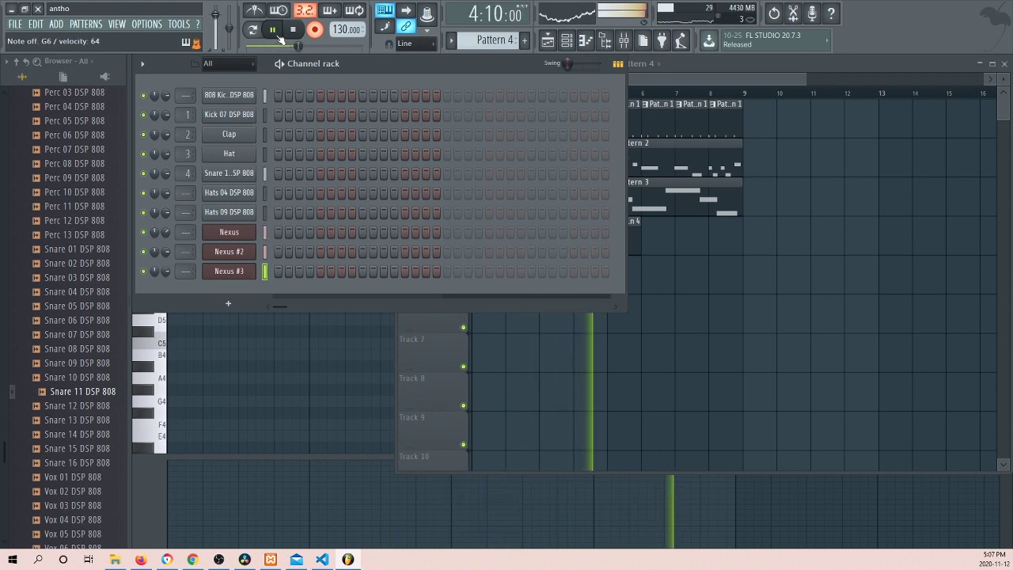
click(279, 38)
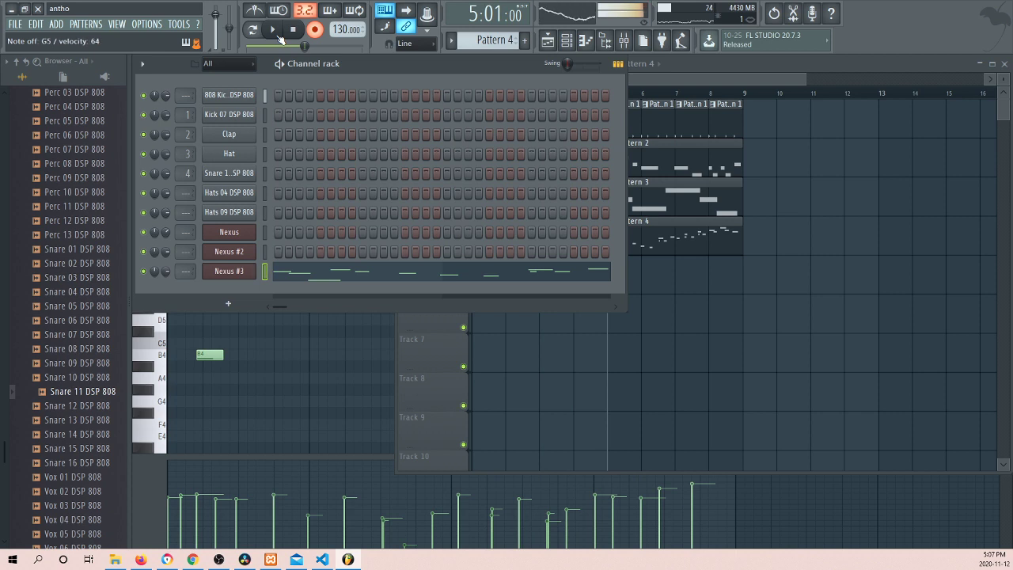
Remove the stray Pattern 4 clip placed at bar 8 of Track 5 and play the arrangement from bar 1
click(711, 286)
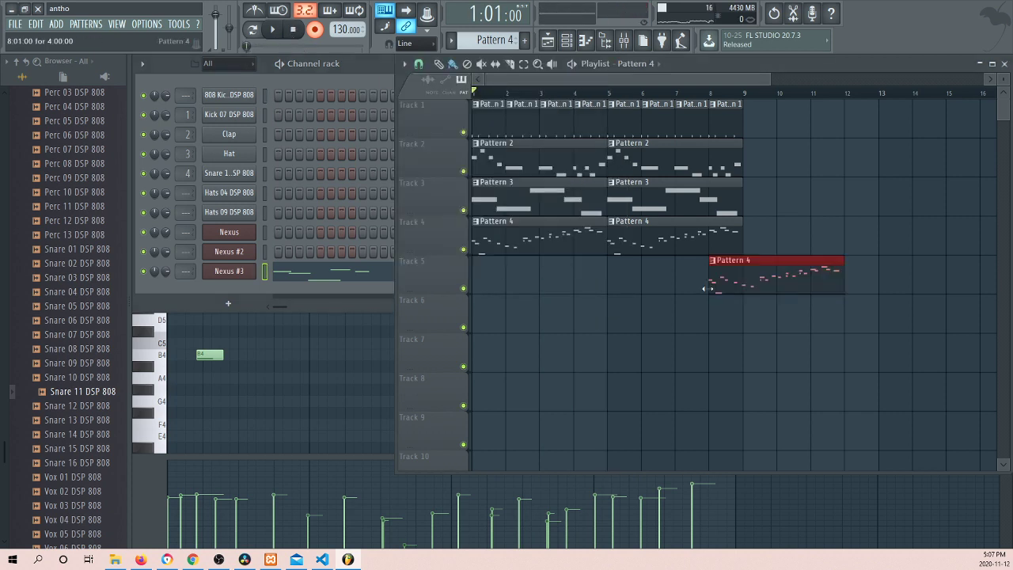
right_click(711, 285)
key(space)
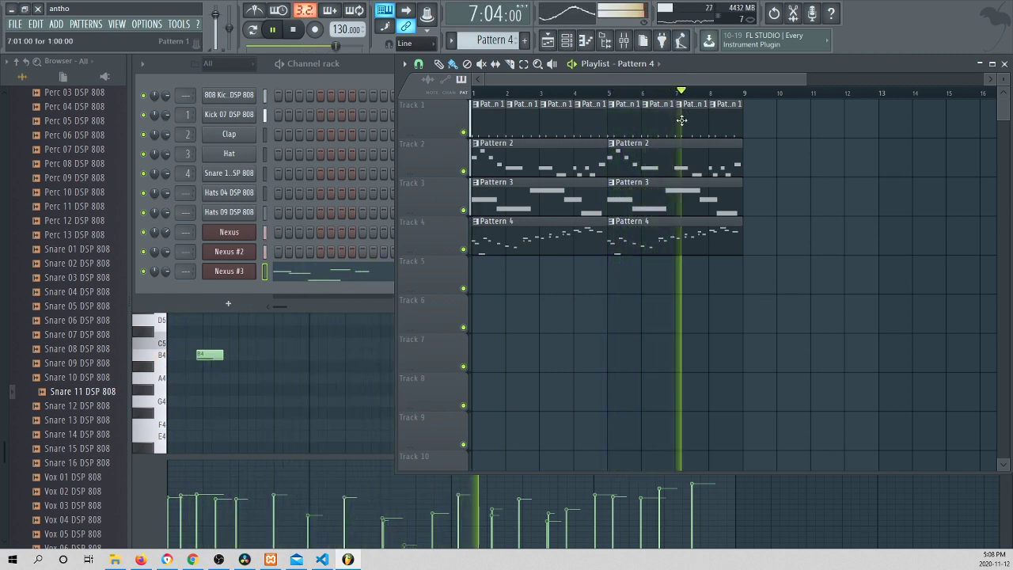
Move both Pattern 4 clips to start at bar 17 and duplicate the eight-bar block on Tracks 1 to 3 twice, filling through bar 24
drag(701, 344, 910, 230)
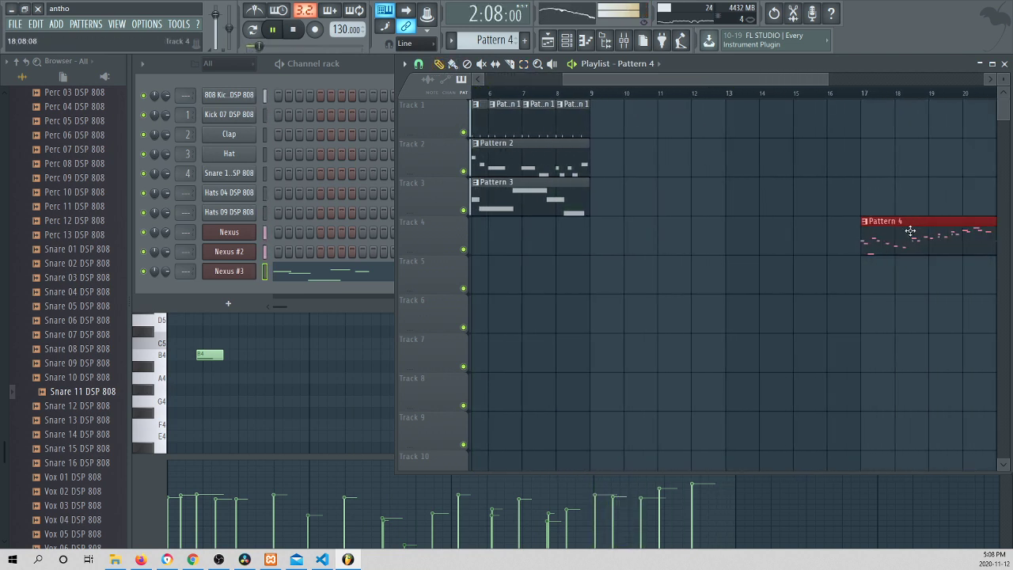
drag(716, 80, 988, 81)
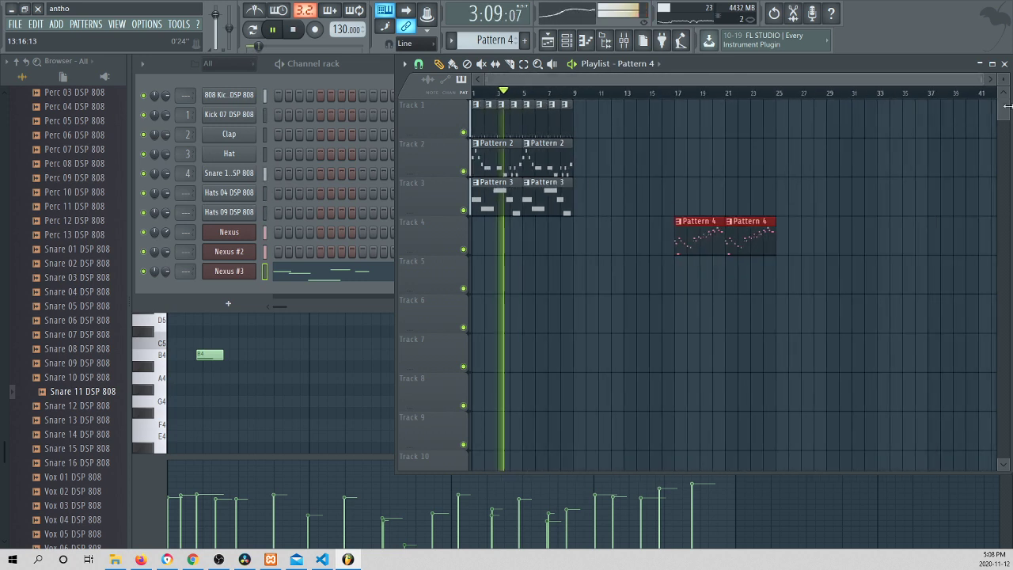
drag(584, 214, 477, 109)
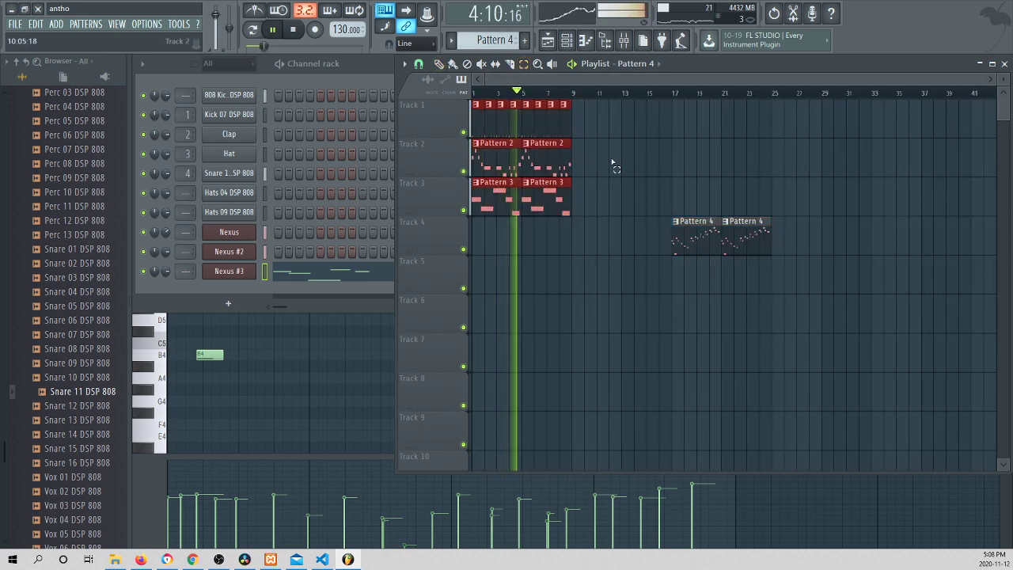
key(space)
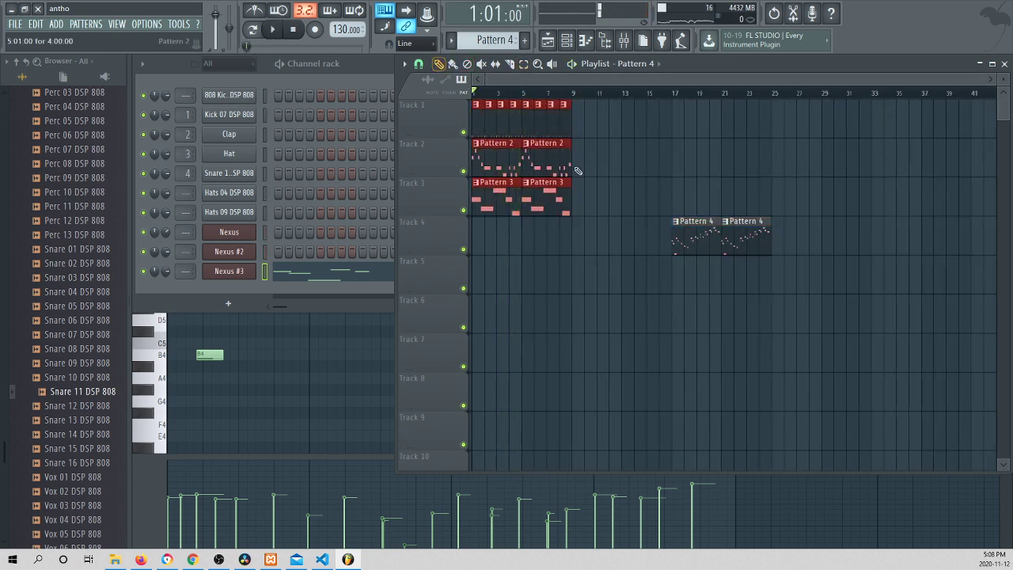
key(ctrl+b)
key(ctrl+b)
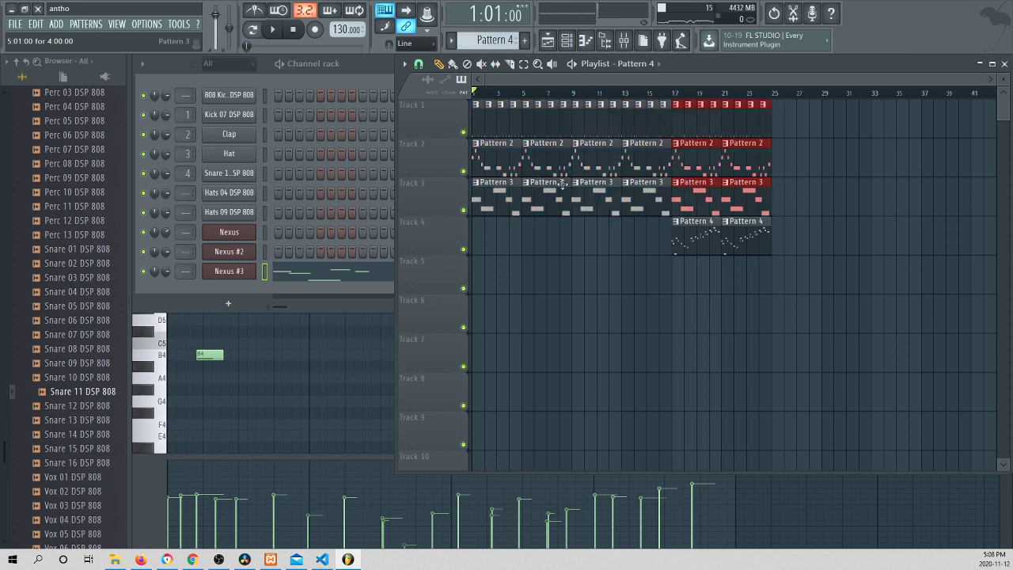
Select every clip in the 24-bar arrangement and duplicate it twice, extending the song through bar 72
drag(792, 332, 673, 88)
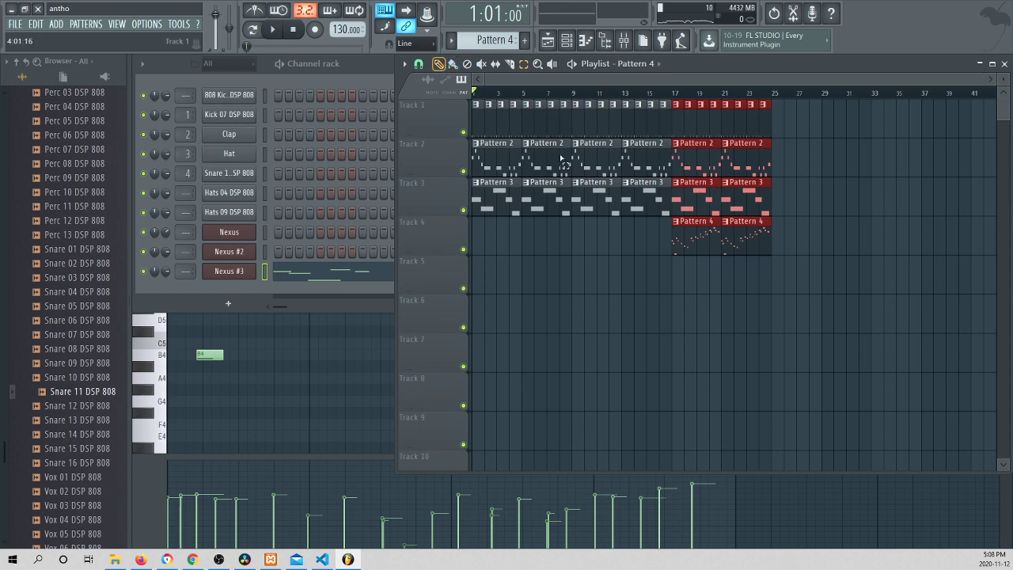
drag(791, 293, 449, 65)
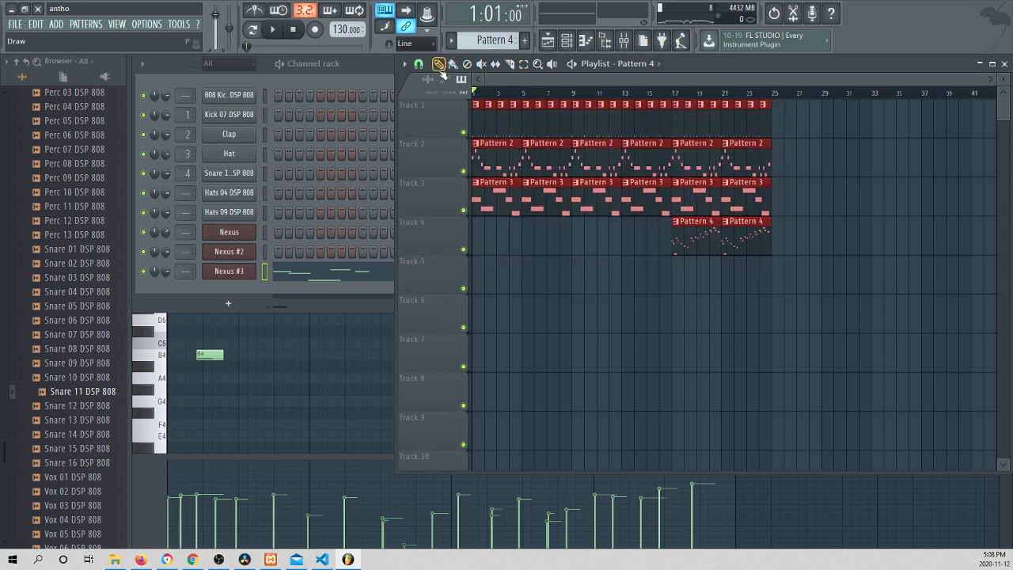
key(ctrl+b)
key(ctrl+b)
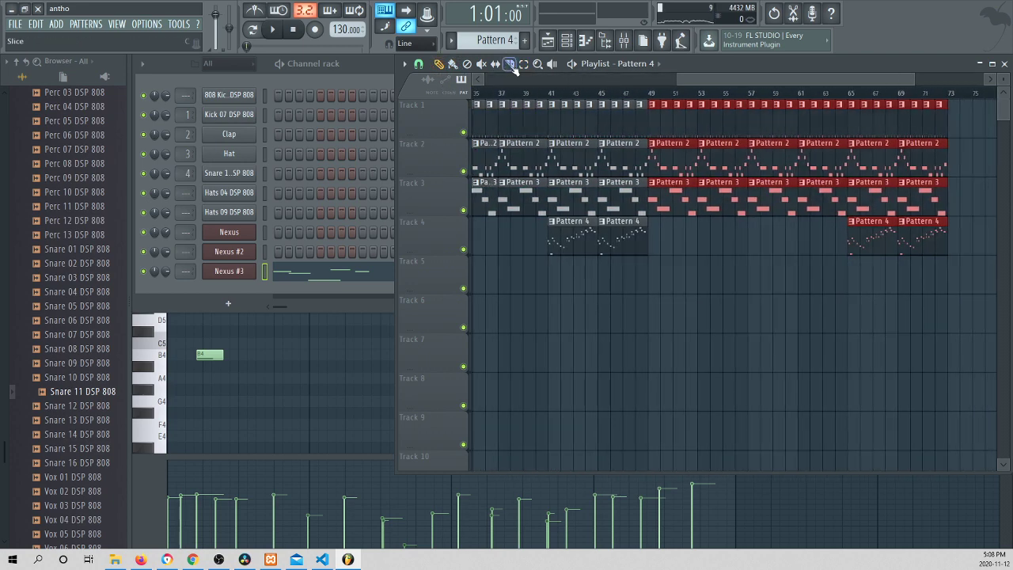
Duplicate the clips of bars 65 to 72 on all four tracks into bars 73 to 80
drag(970, 295, 849, 99)
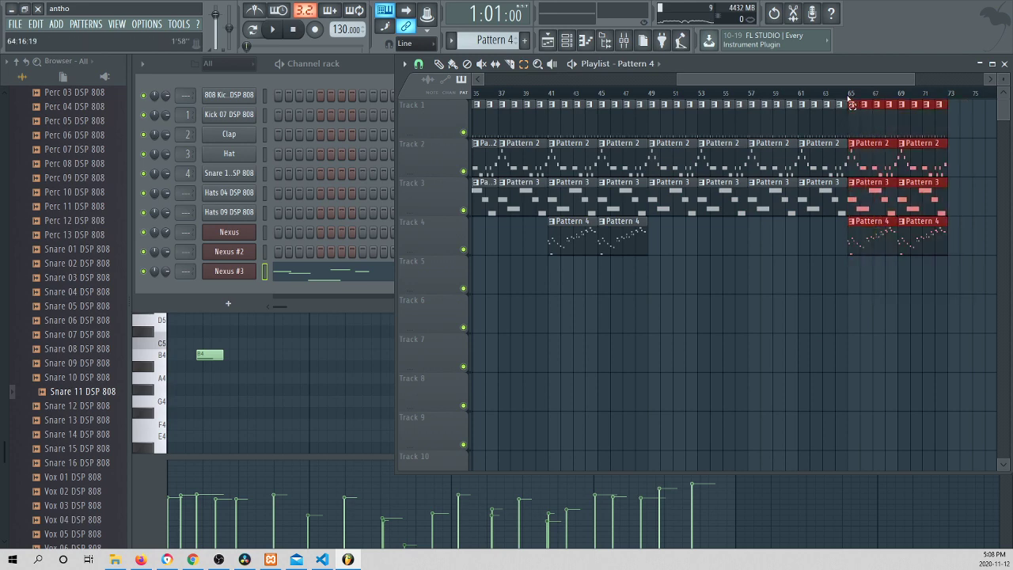
scroll(729, 81, left, 10)
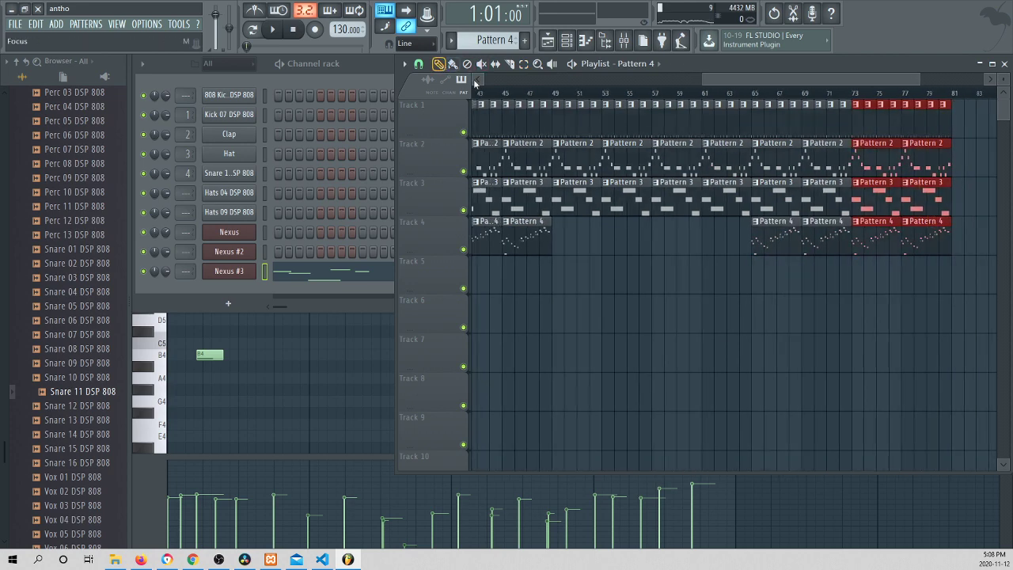
drag(703, 80, 830, 75)
Play the extended arrangement, lower the Nexus #3 channel volume to 53% during the piano section, and stop playback
key(space)
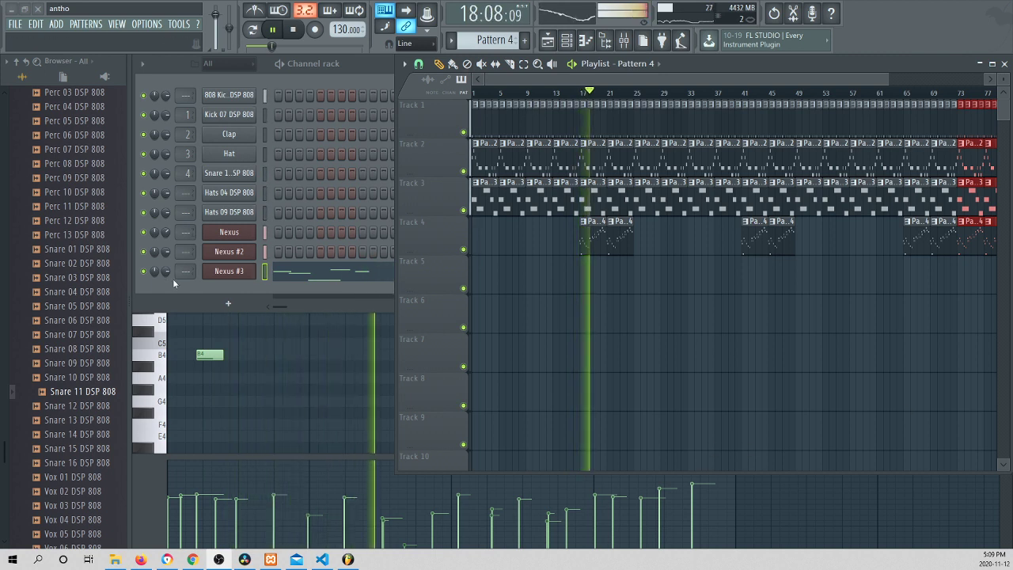
drag(166, 271, 167, 291)
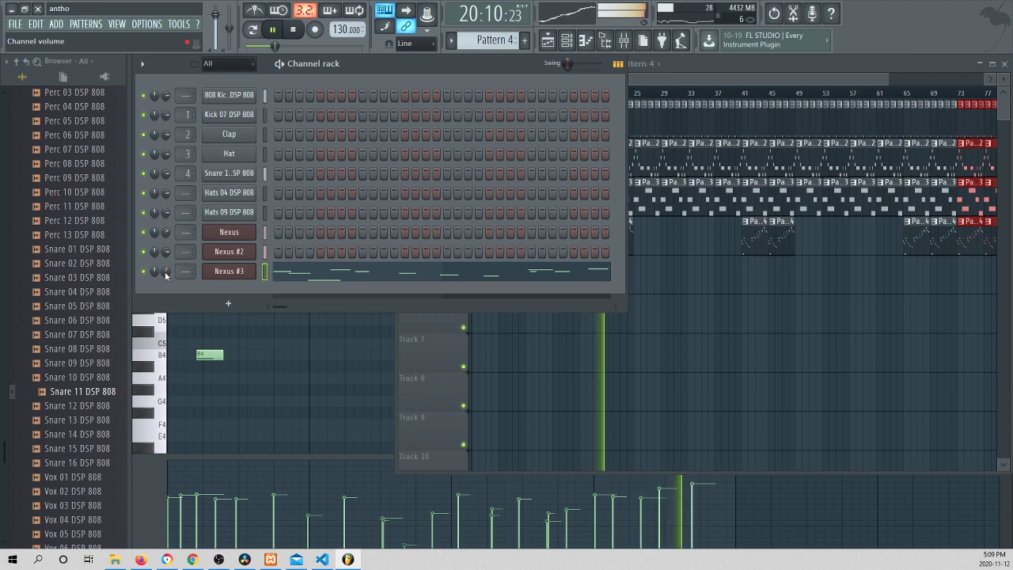
drag(166, 274, 166, 277)
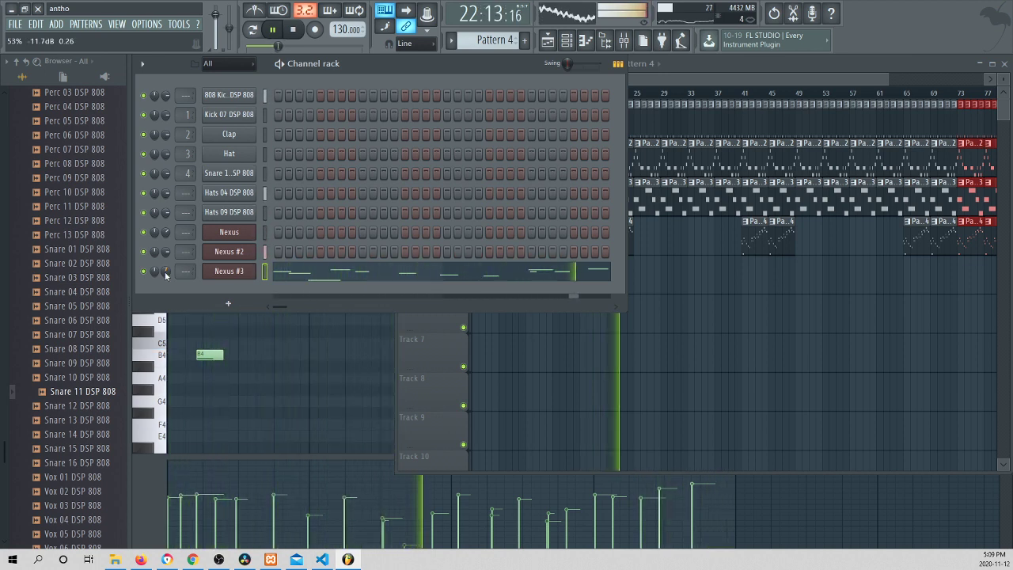
click(653, 81)
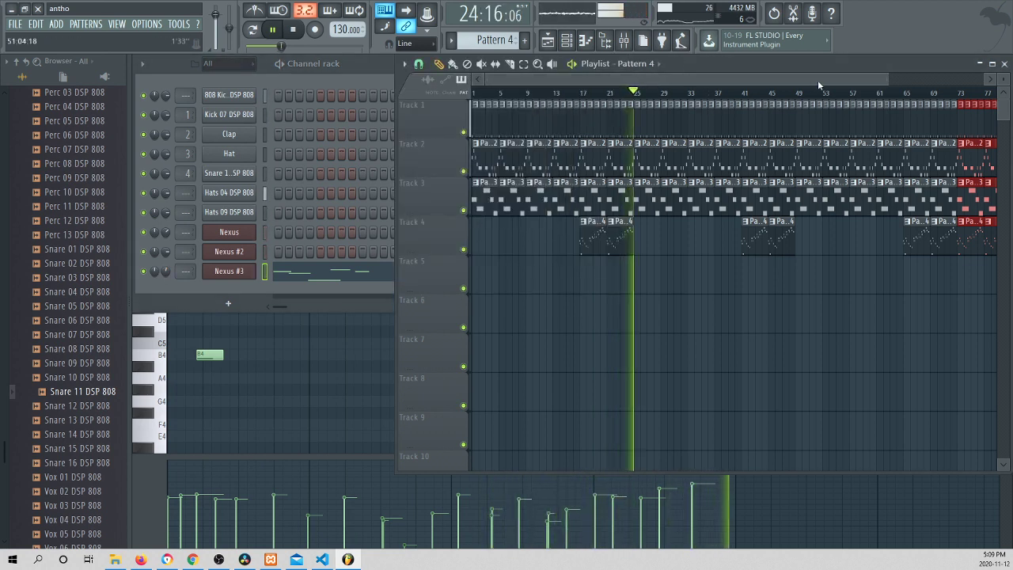
key(space)
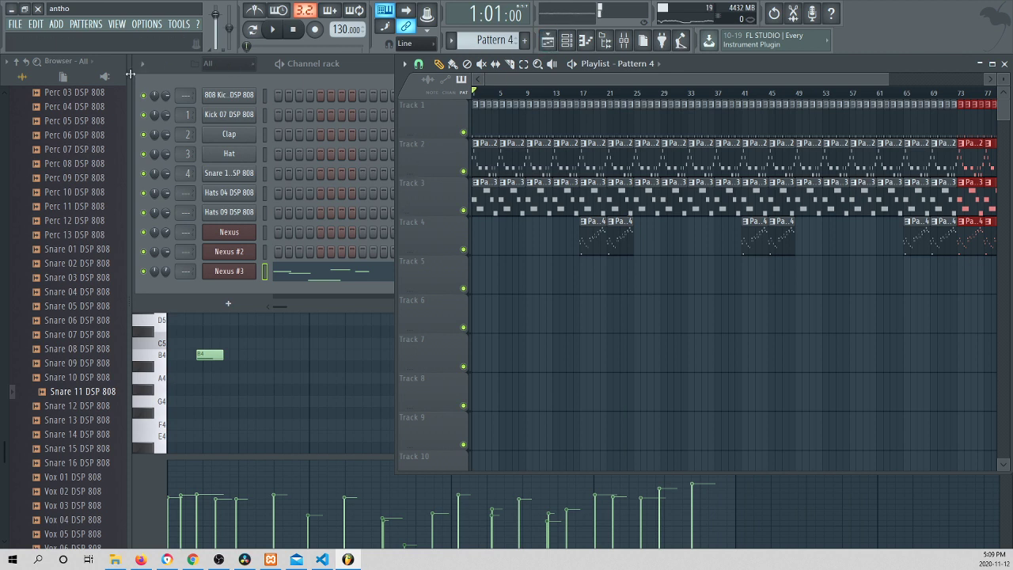
click(15, 25)
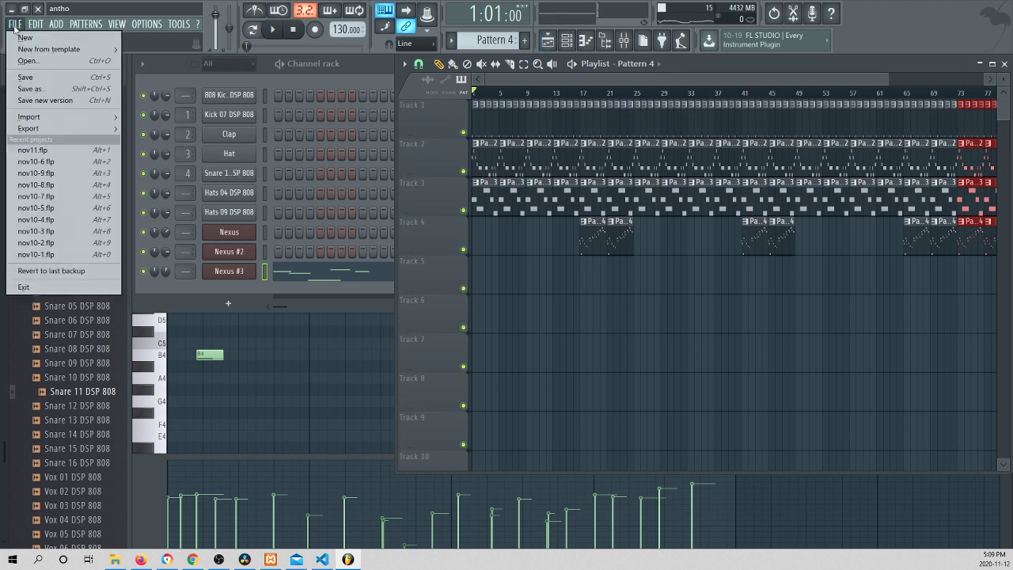
click(14, 25)
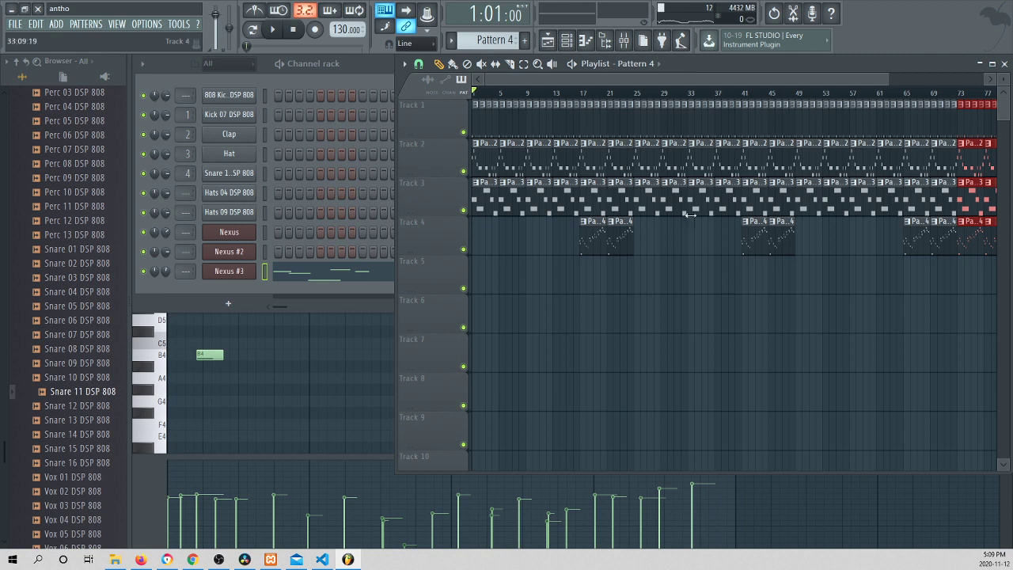